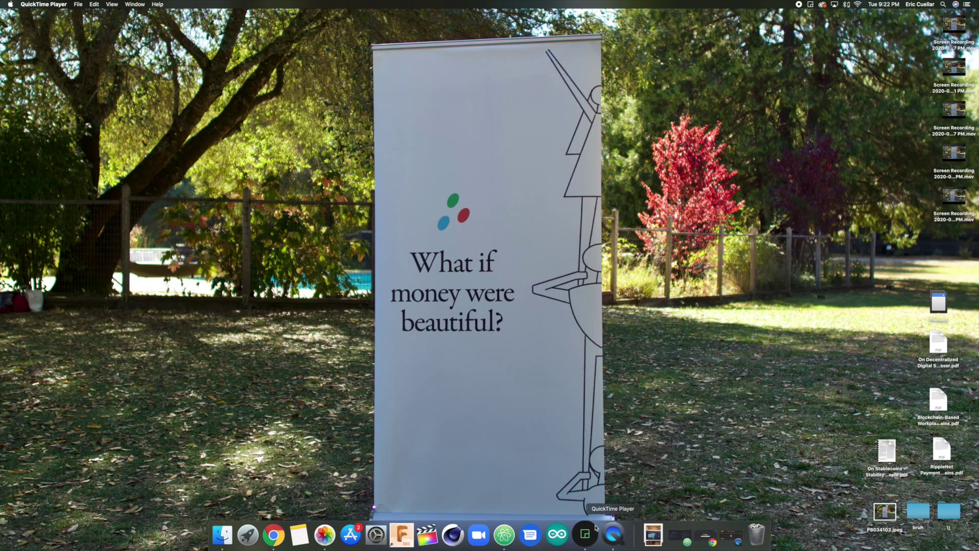
# Step: Launch RunwayML and add the StyleGAN2-pbaylies-fork model to a workspace
pyautogui.click(583, 535)
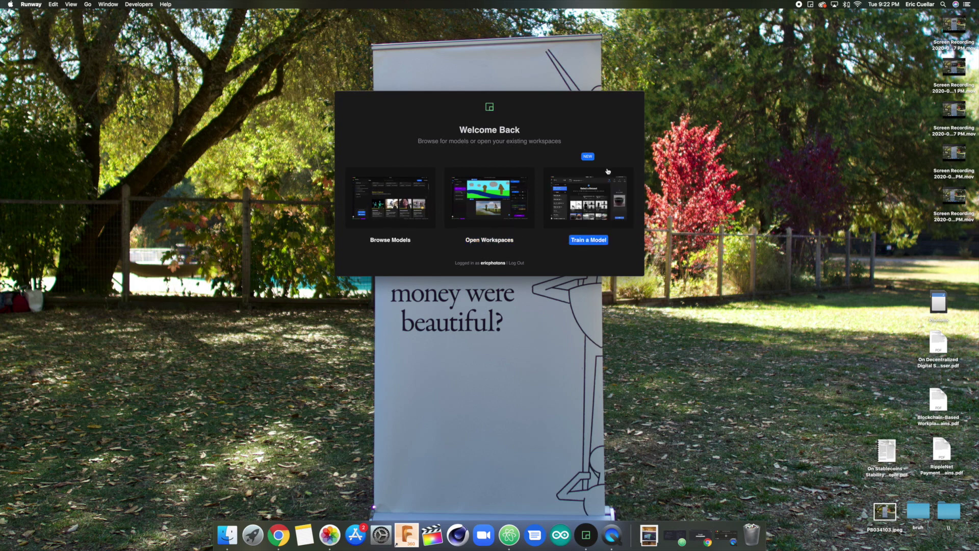
pyautogui.click(396, 206)
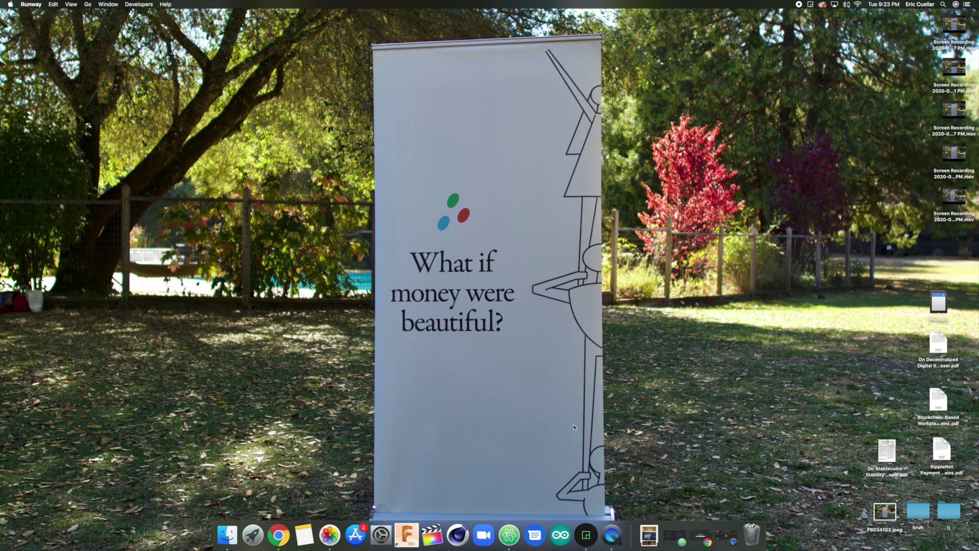
pyautogui.click(586, 534)
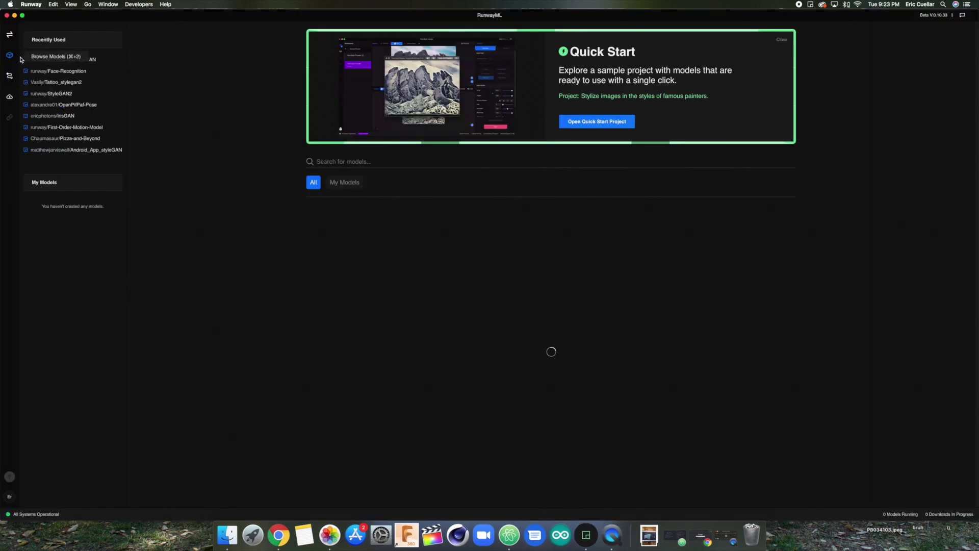
pyautogui.scroll(-4, 472, 308)
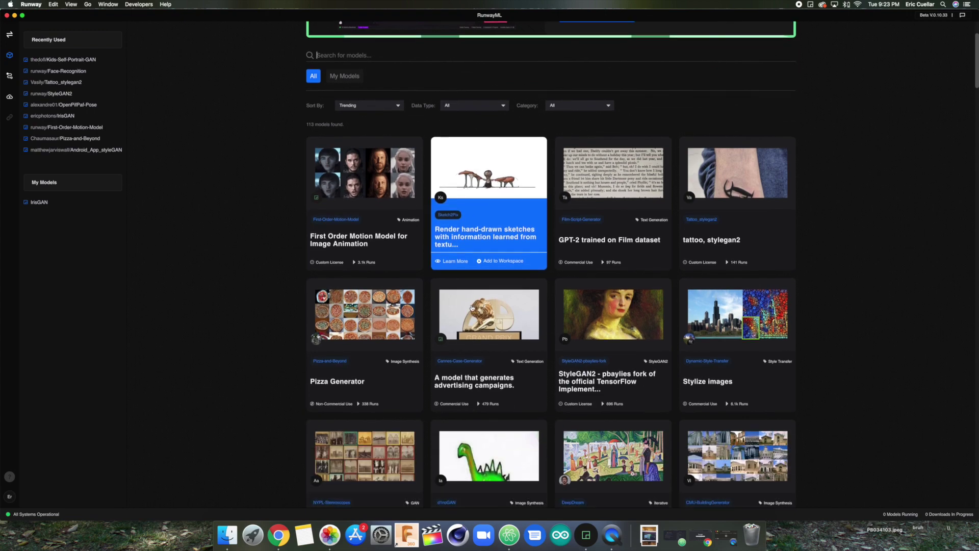
pyautogui.scroll(-5, 619, 314)
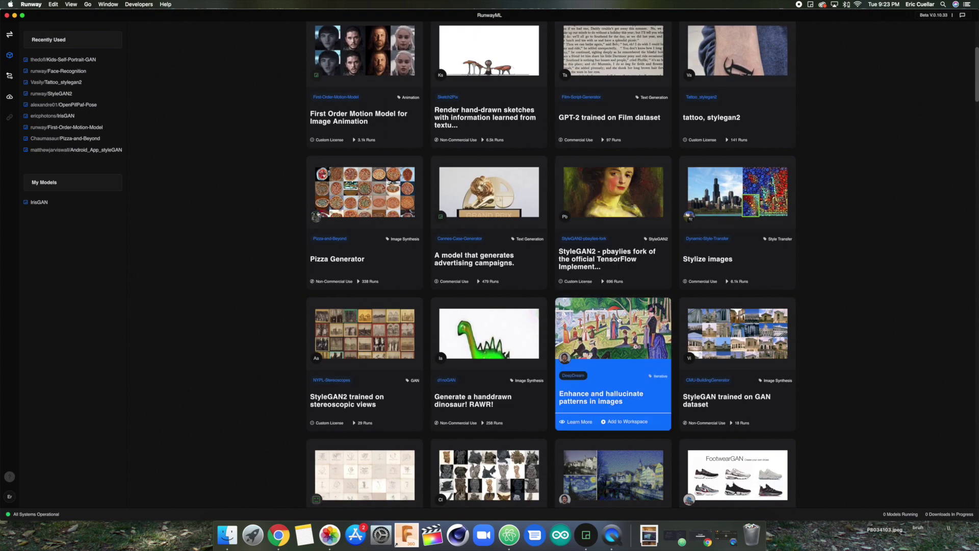
pyautogui.scroll(-8, 500, 357)
pyautogui.scroll(5, 499, 357)
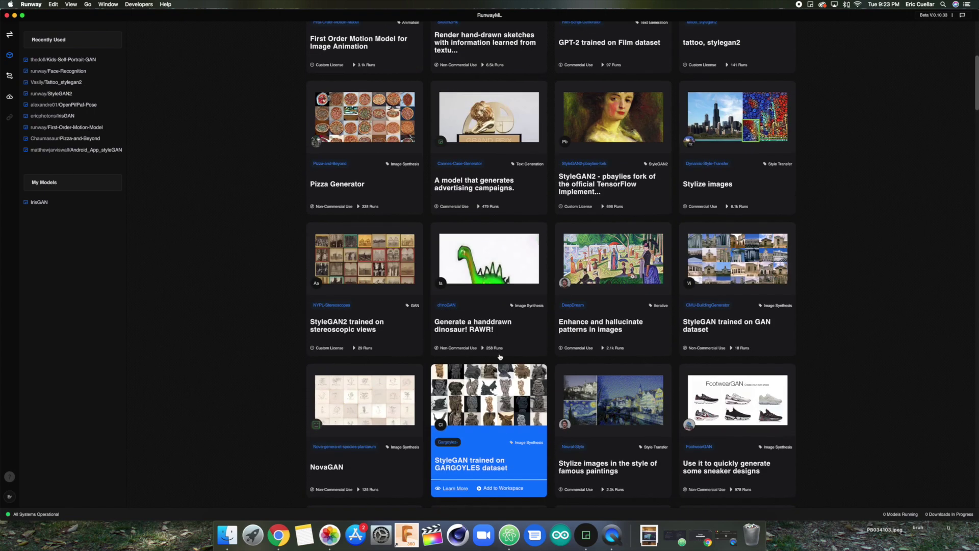
pyautogui.scroll(5, 500, 357)
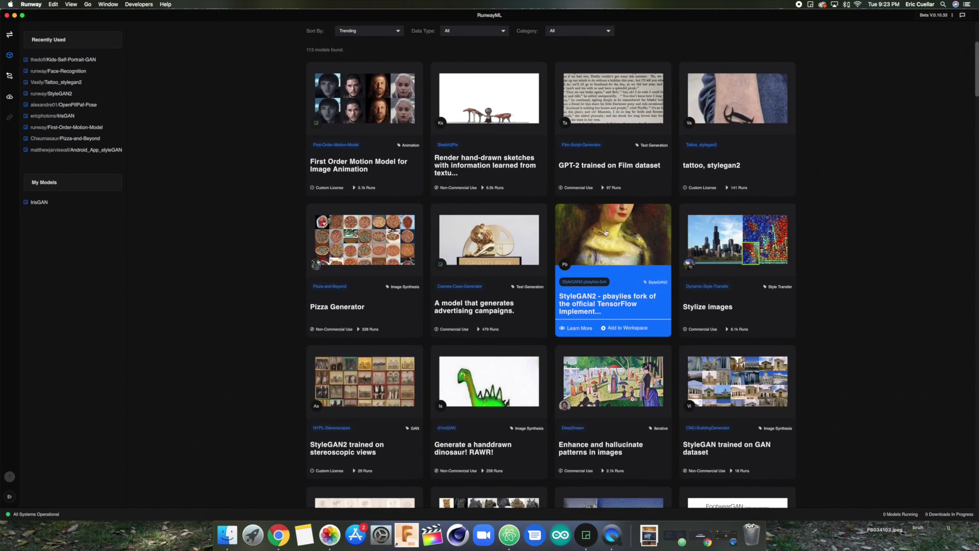
pyautogui.click(606, 233)
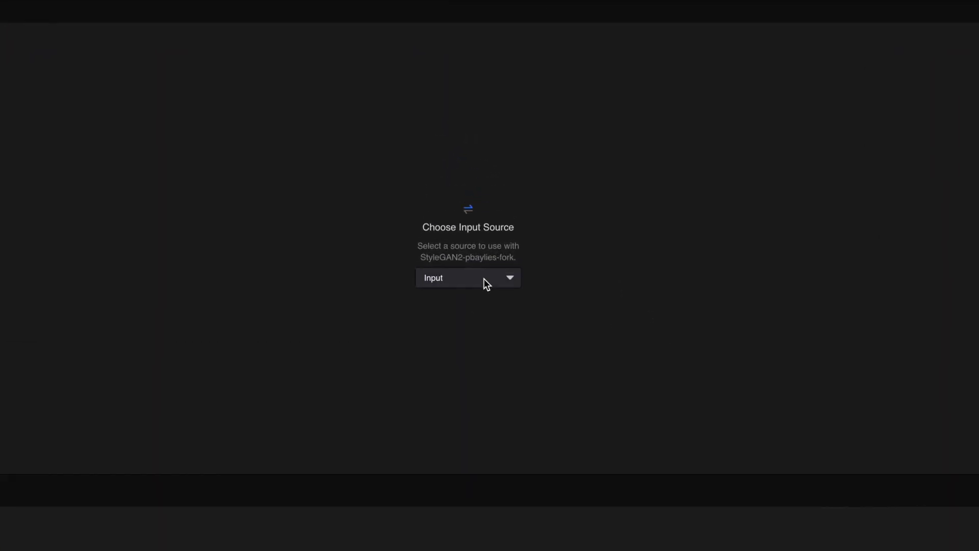
# Step: Set the model's input source to Vector, pick a grid point, and run it remotely
pyautogui.click(484, 278)
pyautogui.click(456, 293)
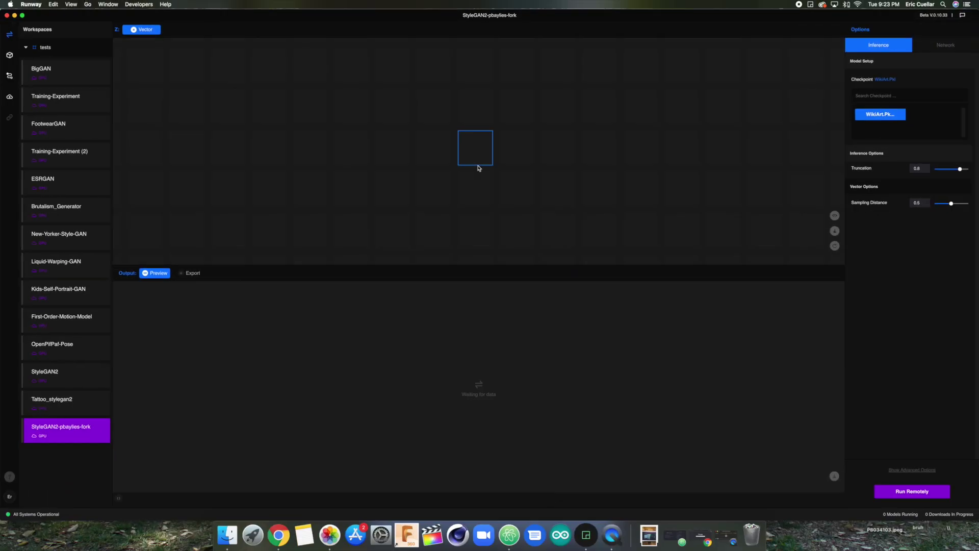
pyautogui.moveTo(465, 145)
pyautogui.mouseDown()
pyautogui.moveTo(500, 155)
pyautogui.moveTo(406, 153)
pyautogui.moveTo(476, 142)
pyautogui.moveTo(409, 133)
pyautogui.moveTo(431, 116)
pyautogui.moveTo(474, 136)
pyautogui.moveTo(464, 135)
pyautogui.mouseUp()
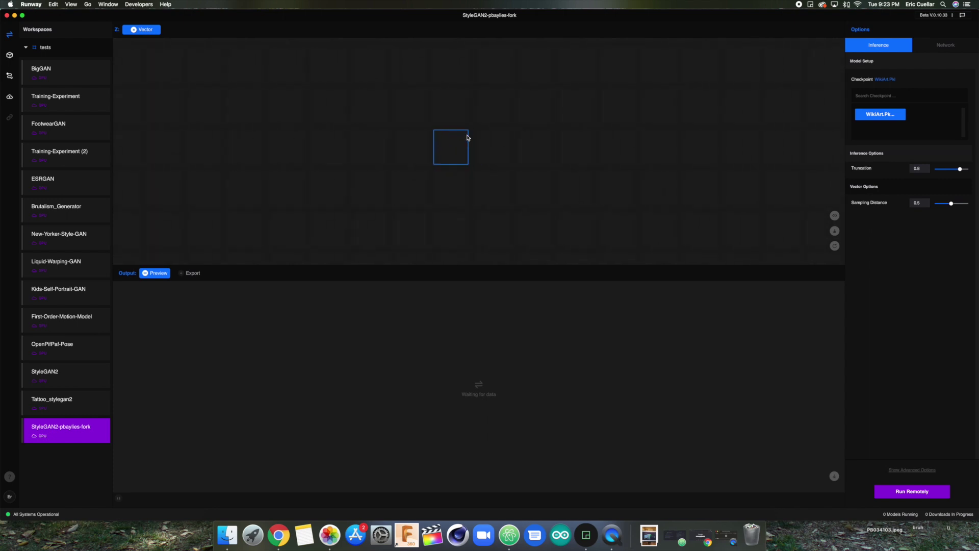
pyautogui.click(922, 493)
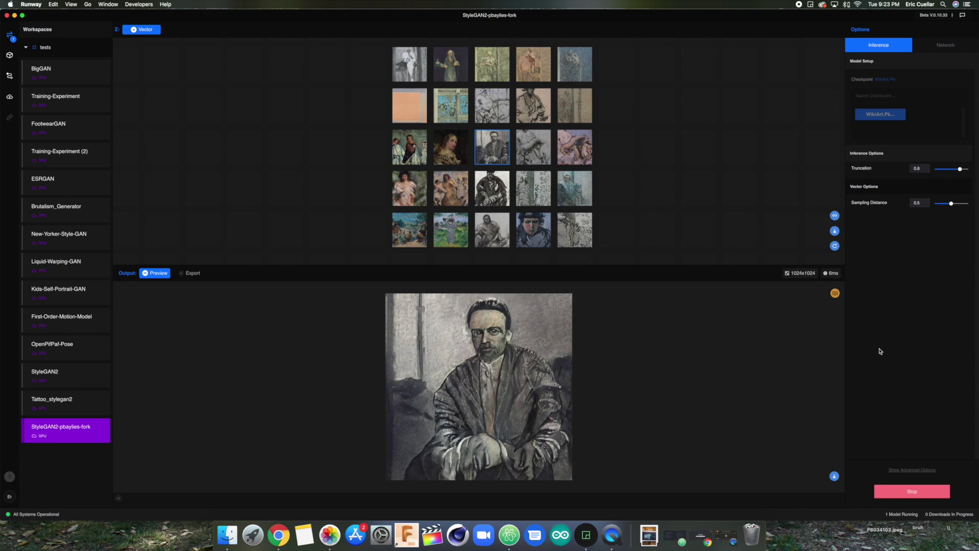
# Step: Stop the running model and narrow the Runway window to reveal the desktop
pyautogui.click(902, 492)
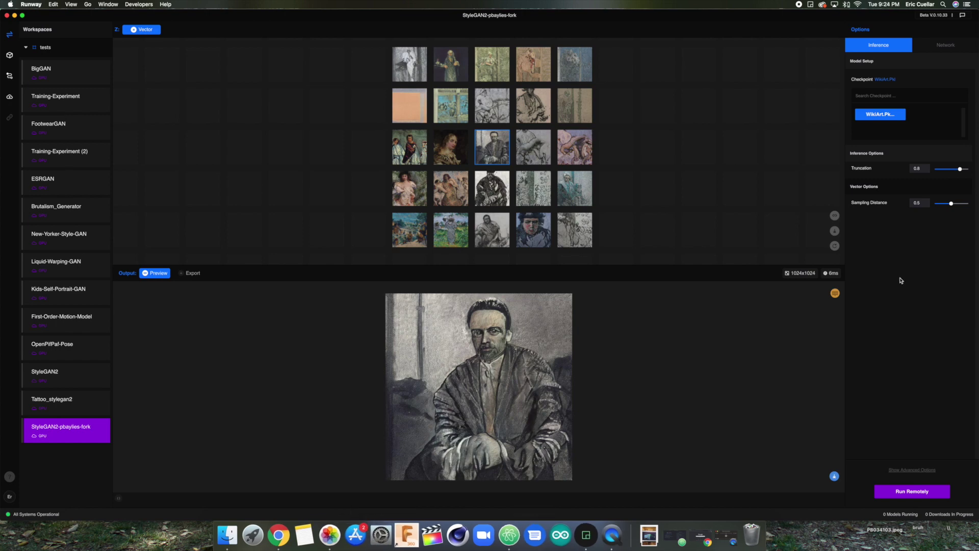
pyautogui.moveTo(976, 233); pyautogui.dragTo(507, 292)
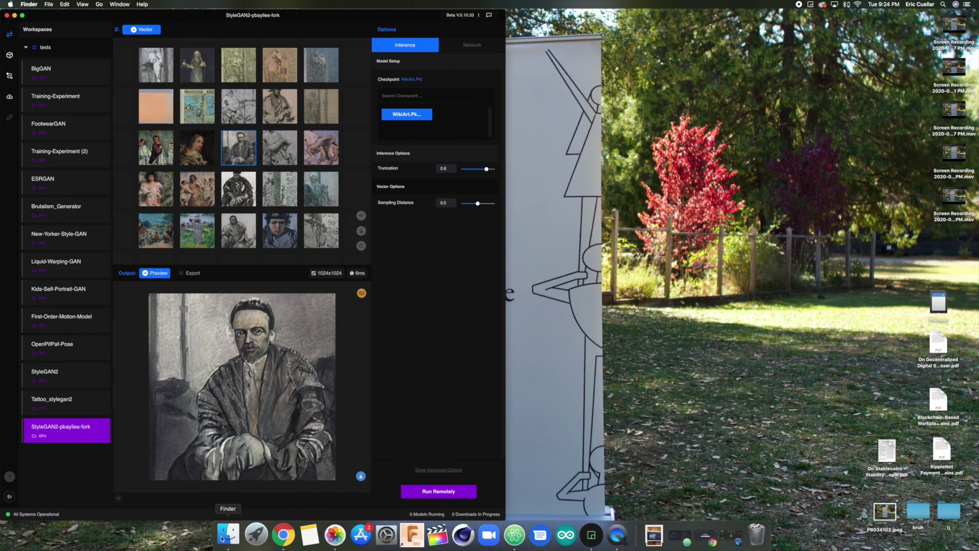
# Step: In Finder, go to Documents and open the RunwayML folder
pyautogui.click(224, 536)
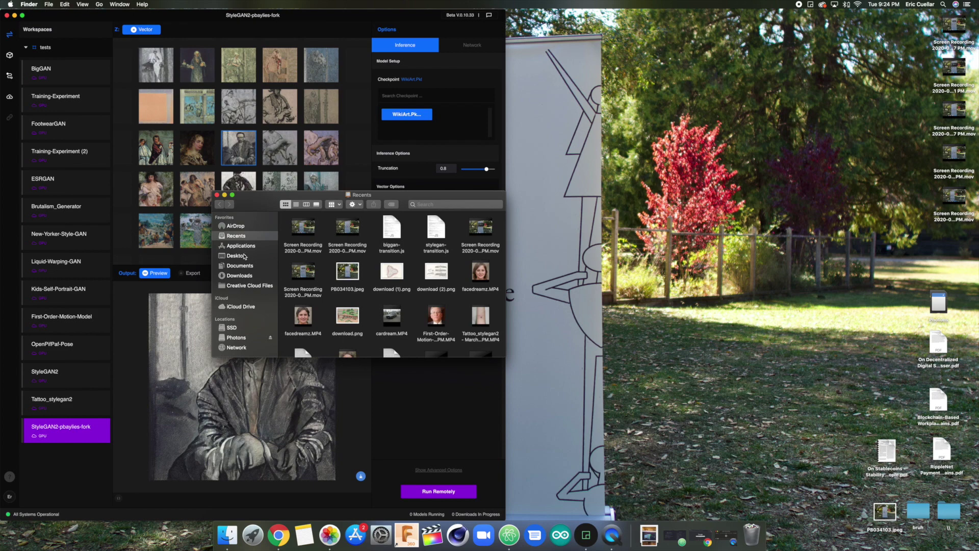
pyautogui.click(241, 246)
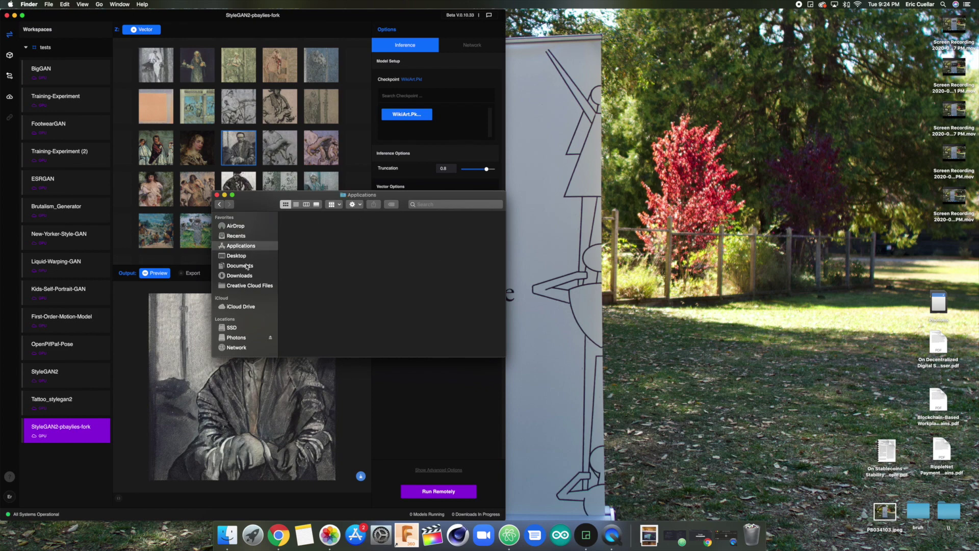
pyautogui.click(247, 266)
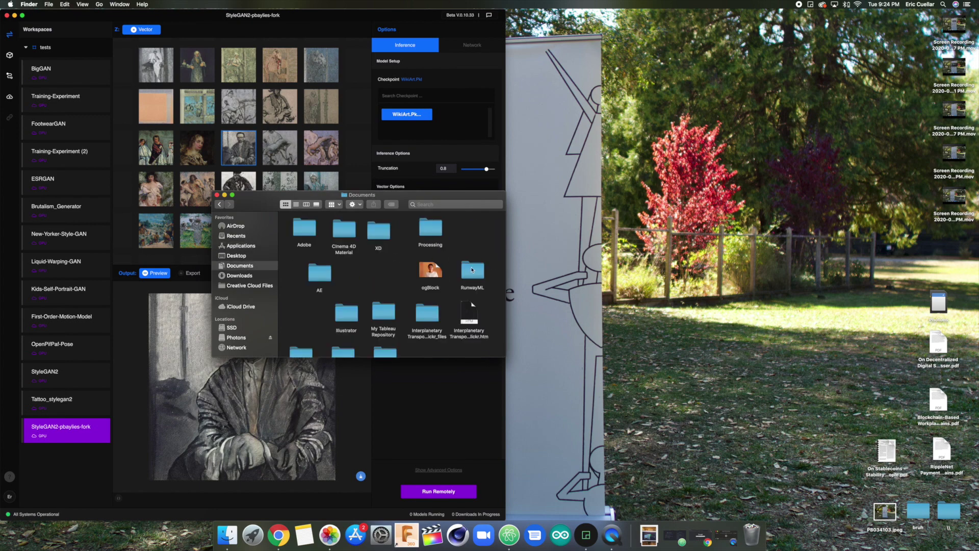
pyautogui.click(472, 270)
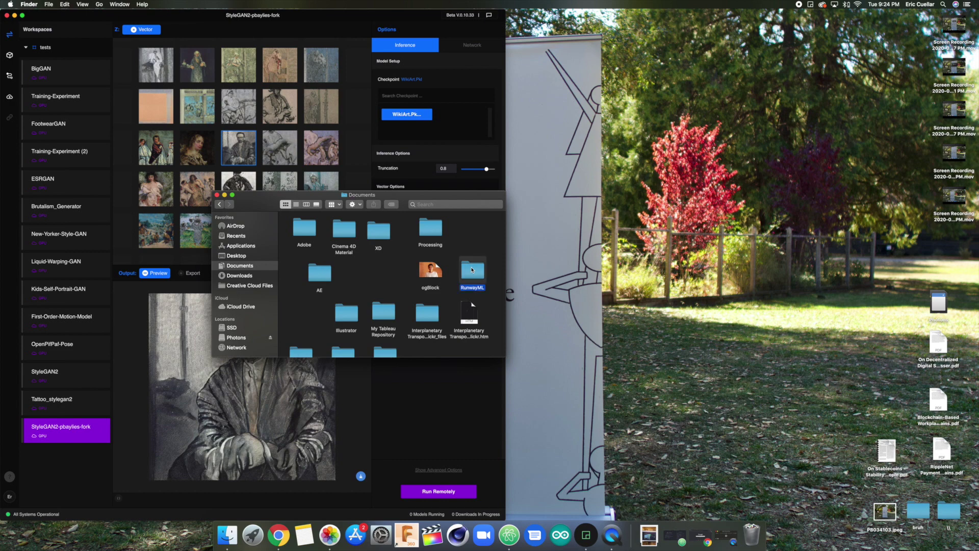
pyautogui.doubleClick(472, 270)
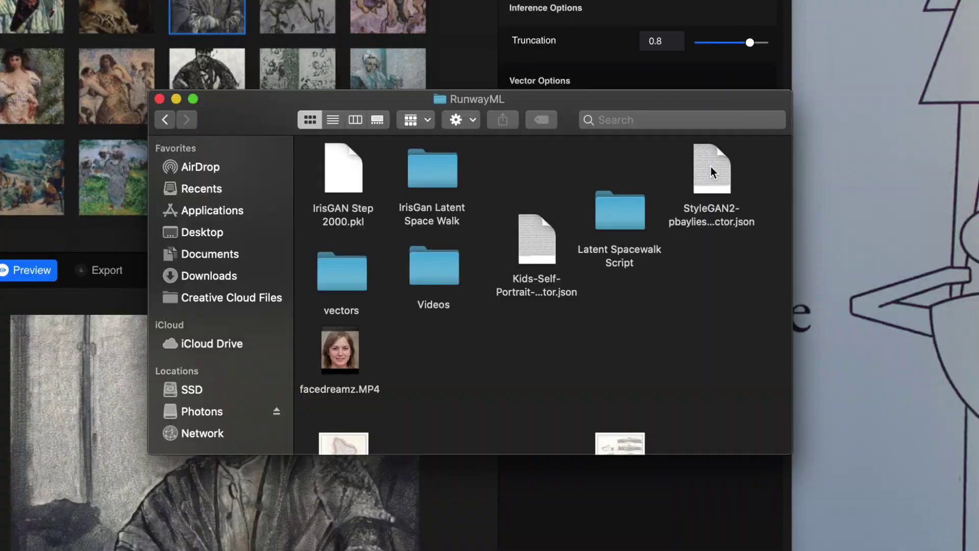
pyautogui.moveTo(466, 228); pyautogui.dragTo(476, 252)
pyautogui.moveTo(732, 235)
pyautogui.mouseDown()
pyautogui.moveTo(699, 229)
pyautogui.moveTo(733, 246)
pyautogui.mouseUp()
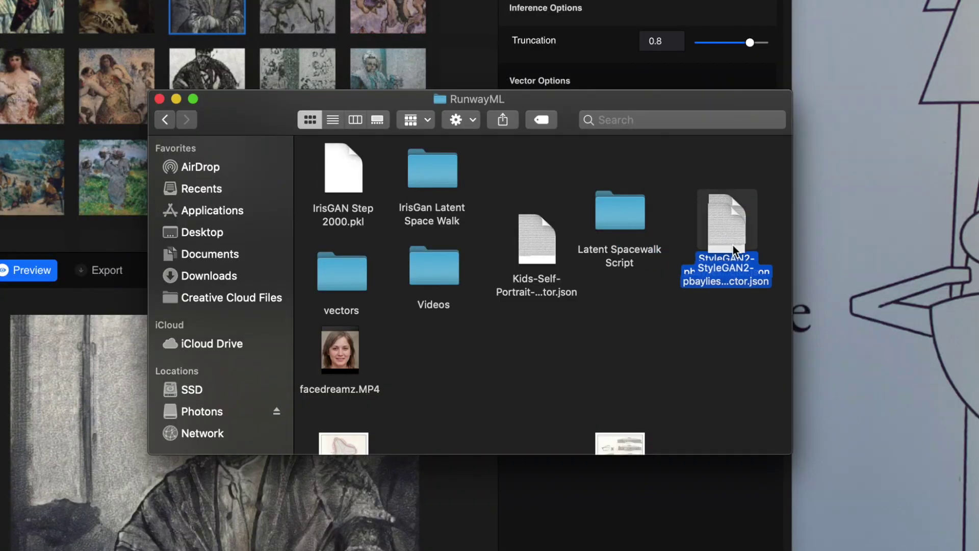
pyautogui.click(733, 197)
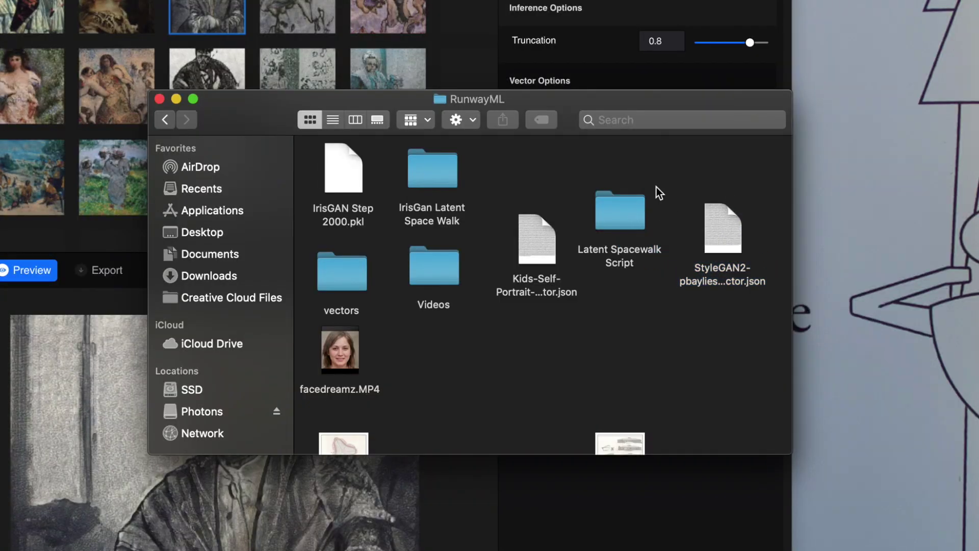
# Step: Open landscape.js from Latent Spacewalk Script's data folder in Atom
pyautogui.doubleClick(623, 202)
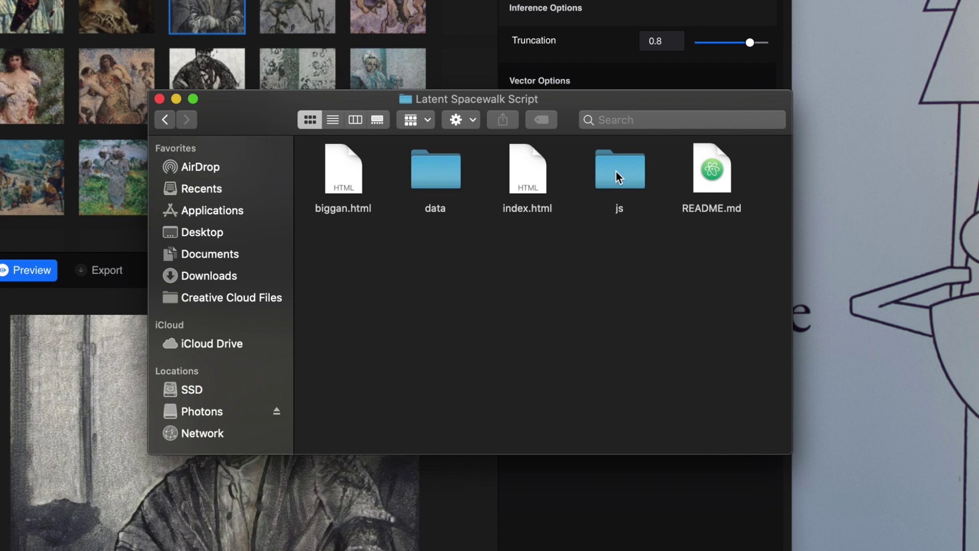
pyautogui.doubleClick(418, 170)
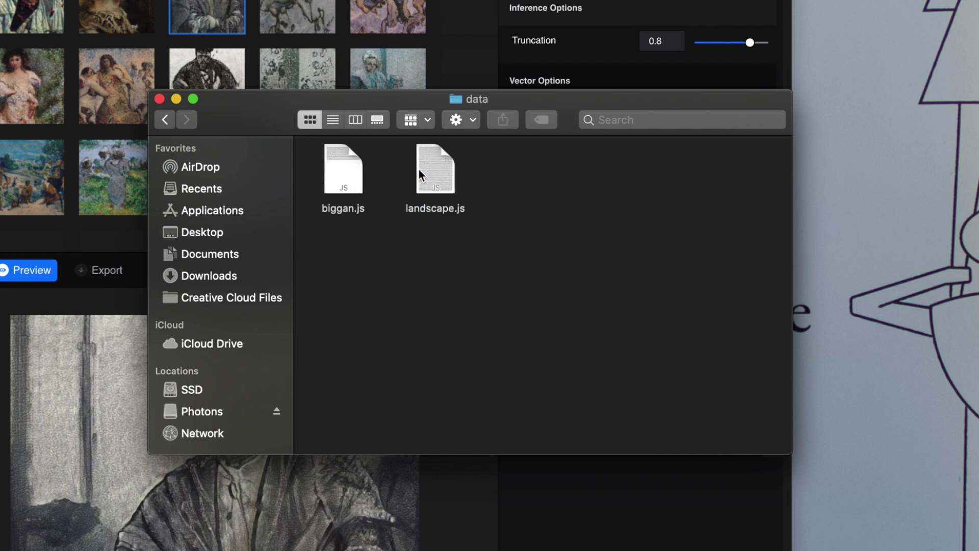
pyautogui.click(423, 158)
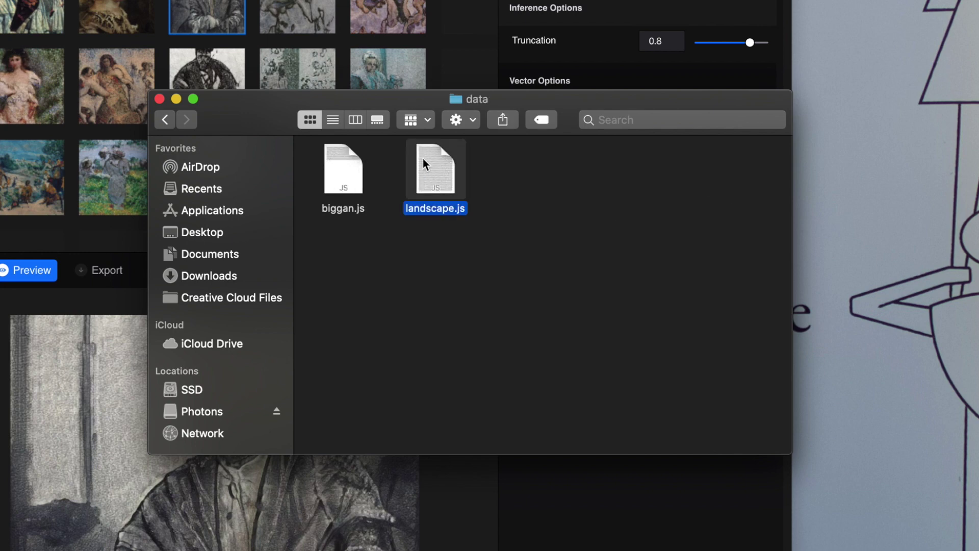
pyautogui.rightClick(423, 158)
pyautogui.moveTo(461, 189)
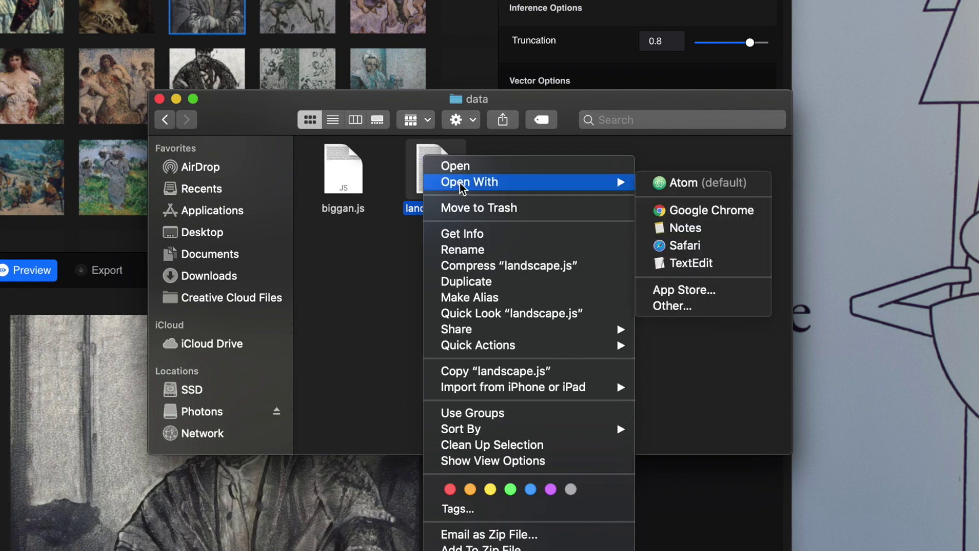
pyautogui.click(683, 180)
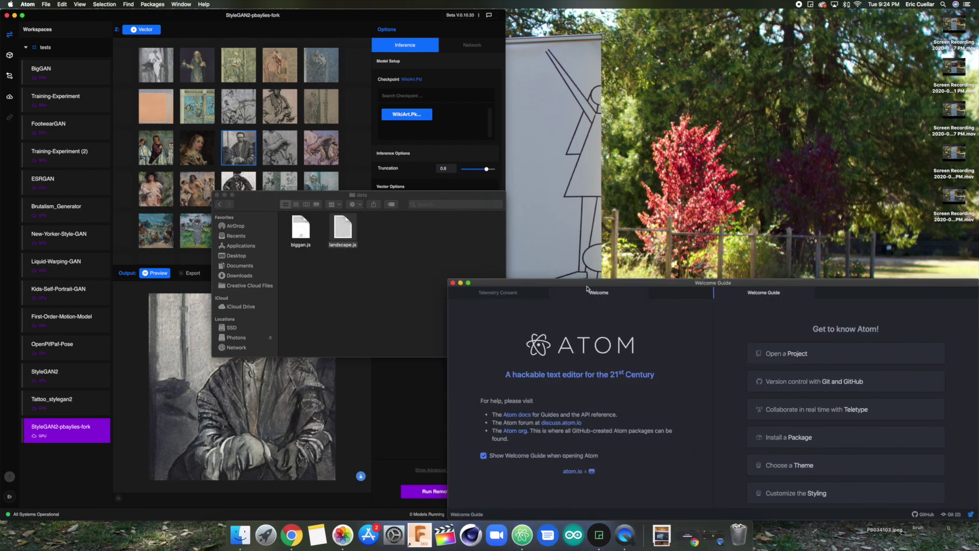
# Step: Resize the Atom window and select landscape.js's number array
pyautogui.moveTo(447, 355); pyautogui.dragTo(505, 340)
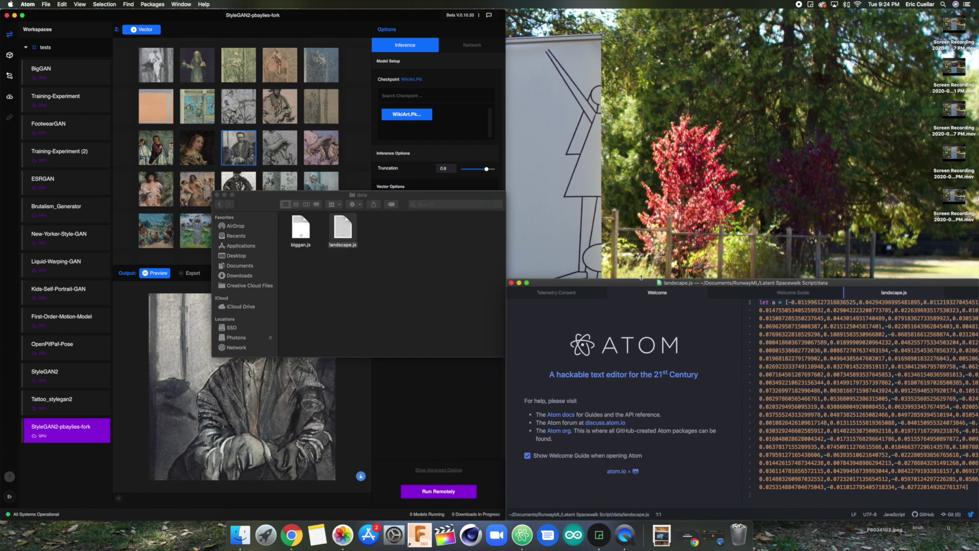
pyautogui.moveTo(641, 277); pyautogui.dragTo(660, 252)
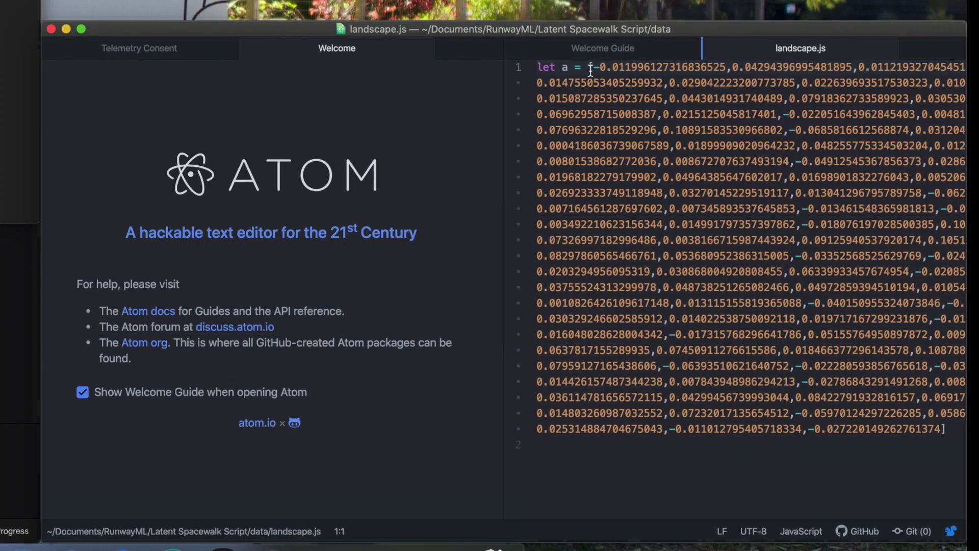
pyautogui.press('super+a')
pyautogui.hotkey('shift', 'Left')
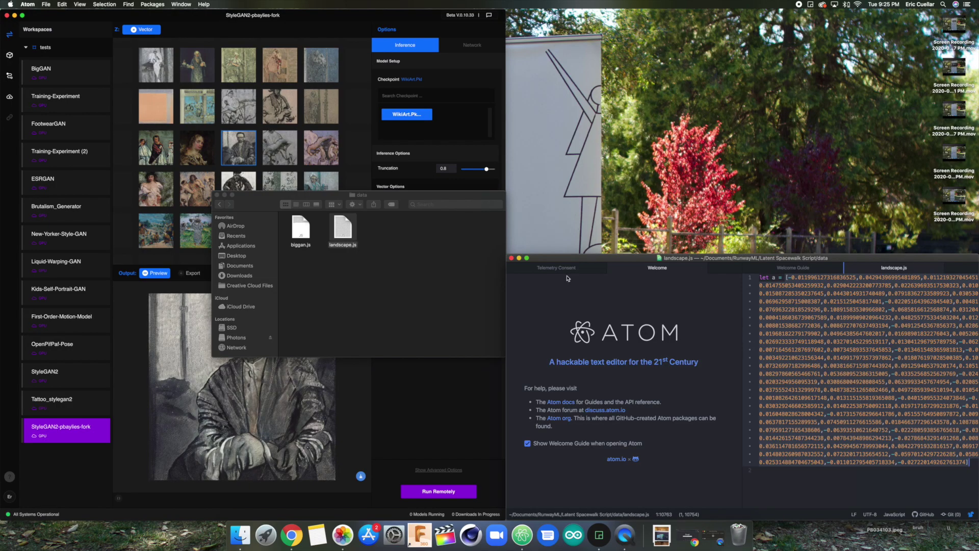
# Step: Take Finder back to the RunwayML folder and bring up the exported vector file's options
pyautogui.click(376, 281)
pyautogui.click(220, 204)
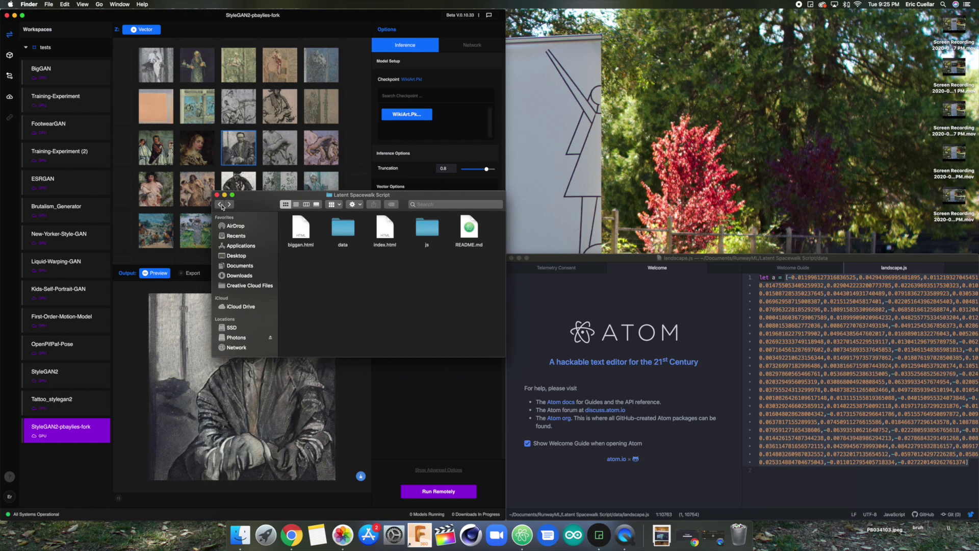
pyautogui.click(220, 204)
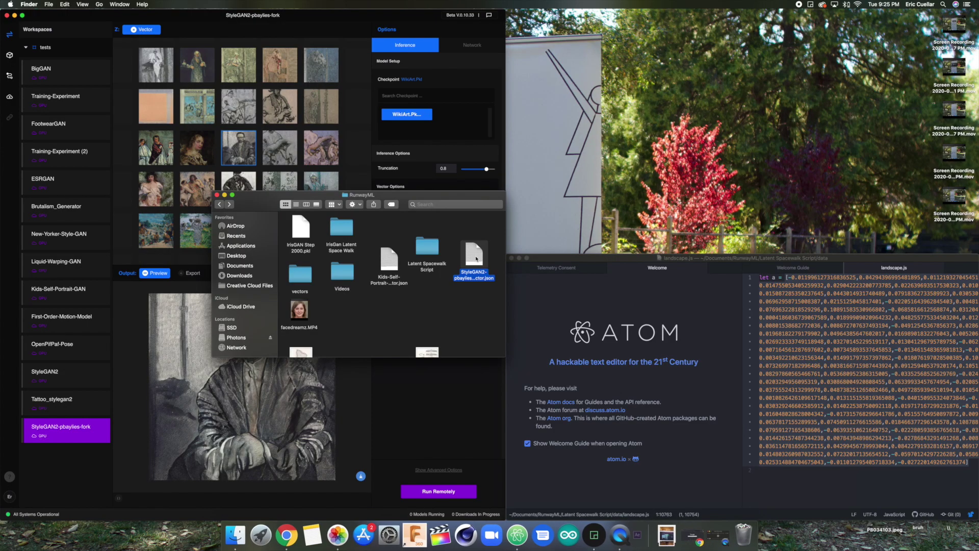
pyautogui.rightClick(733, 229)
# Step: Copy the exported vector's numbers in Atom and paste them over landscape.js's array
pyautogui.moveTo(825, 259)
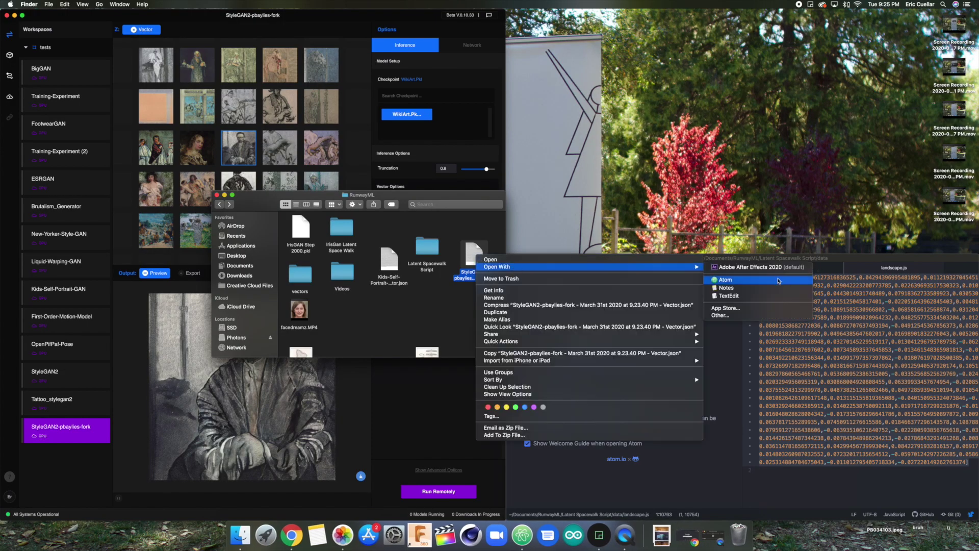
pyautogui.click(785, 279)
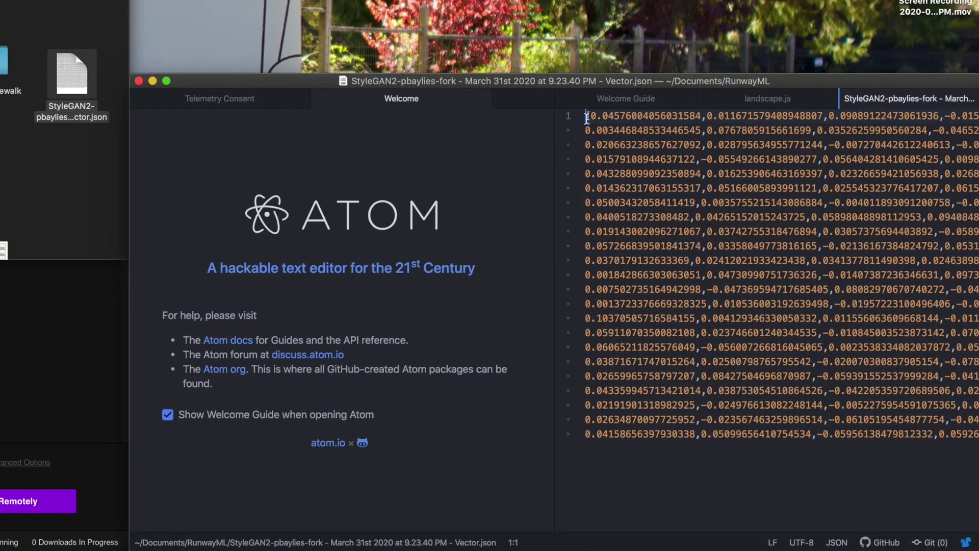
pyautogui.press('super+a')
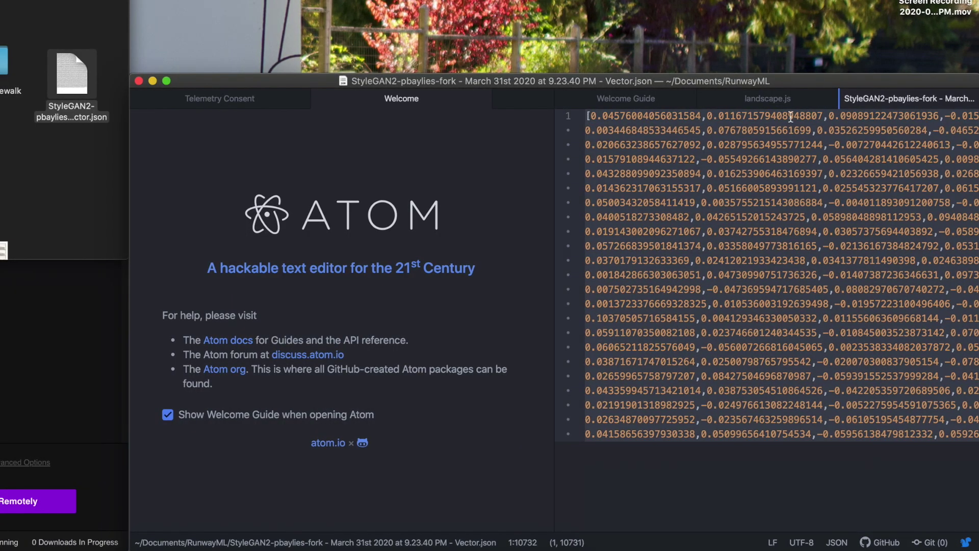
pyautogui.click(788, 101)
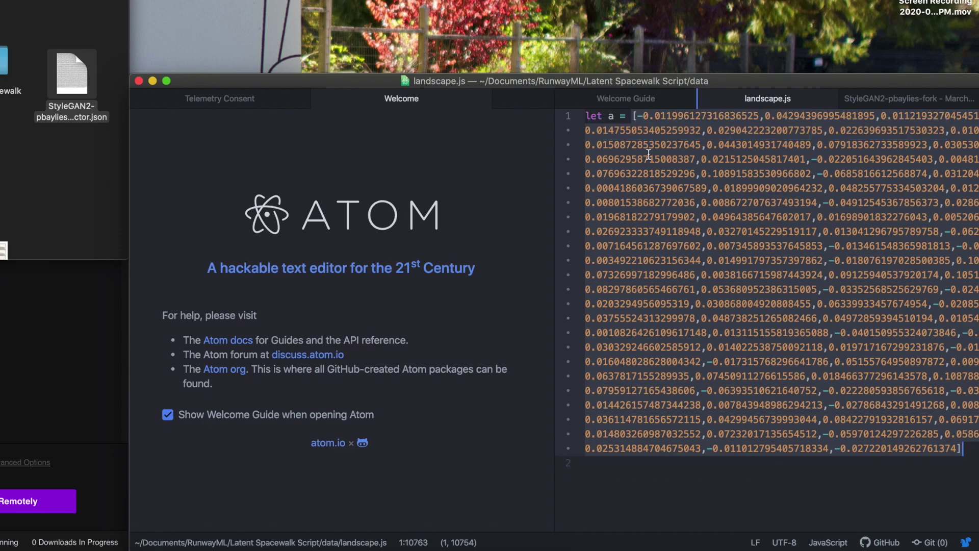
pyautogui.press('cmd+v')
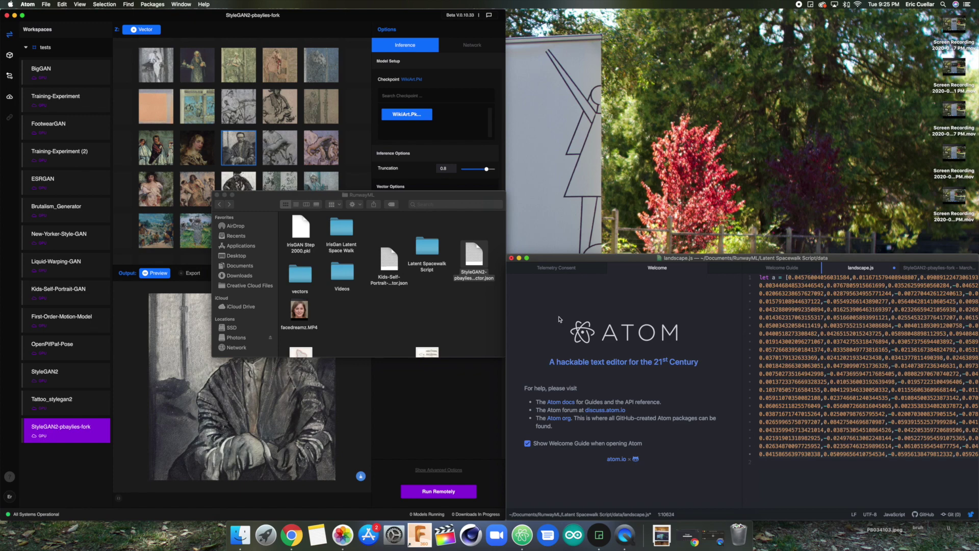
# Step: Save landscape.js and launch Chrome with a new tab
pyautogui.click(46, 4)
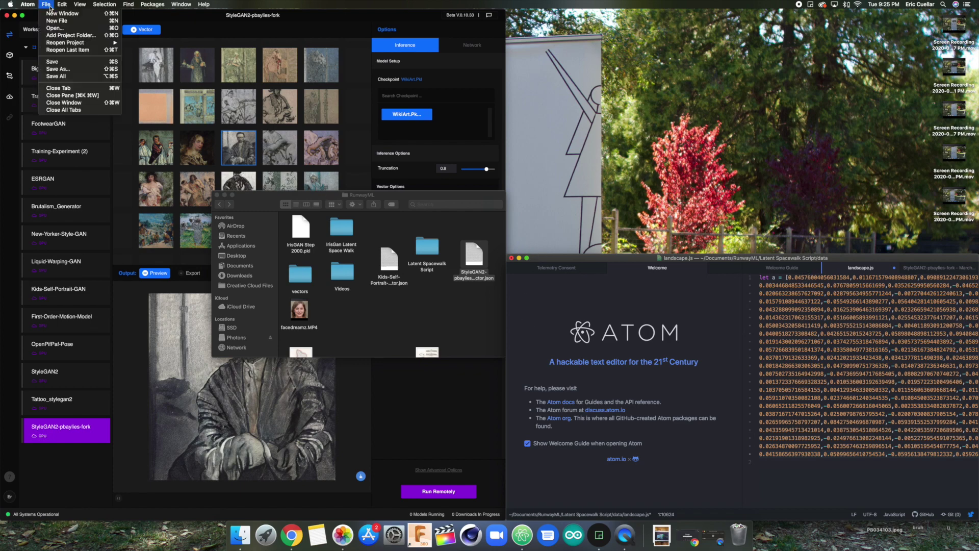
pyautogui.click(66, 64)
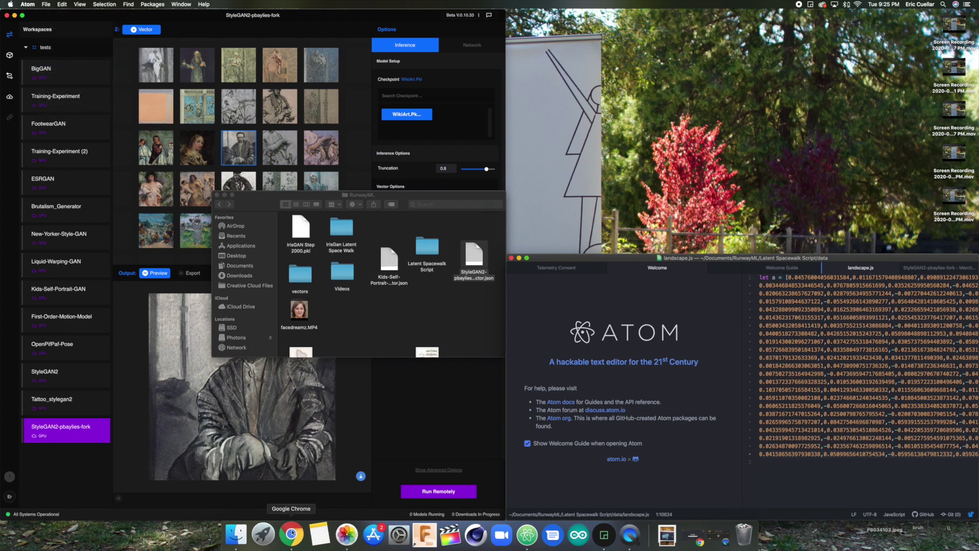
pyautogui.click(300, 539)
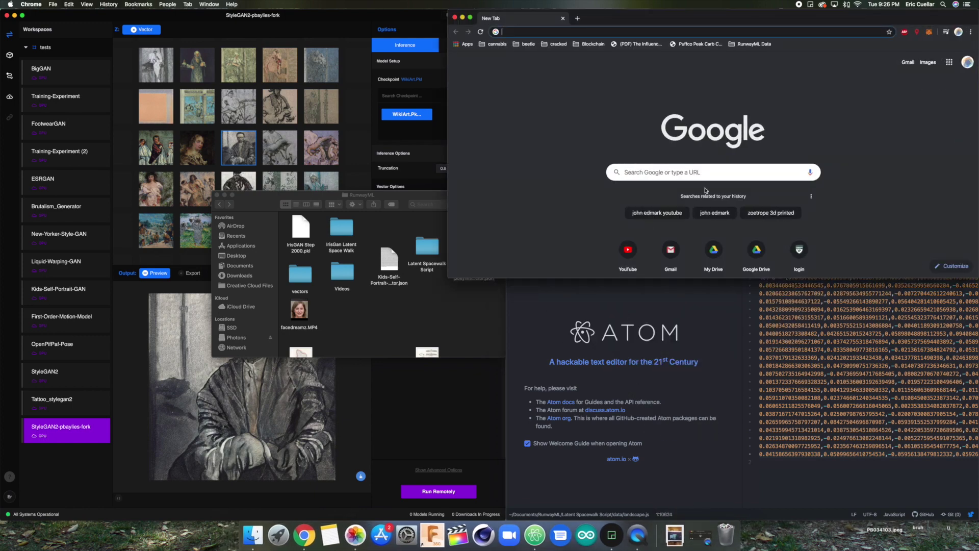
# Step: Place Finder's Latent Spacewalk Script folder beside a narrowed Chrome, then show Runway's Network settings
pyautogui.moveTo(448, 165); pyautogui.dragTo(507, 133)
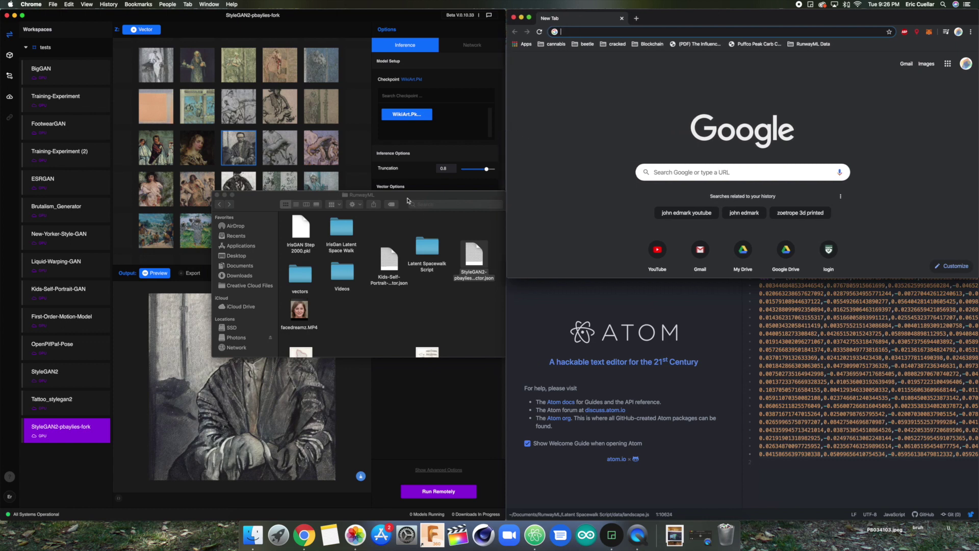
pyautogui.moveTo(408, 200); pyautogui.dragTo(814, 205)
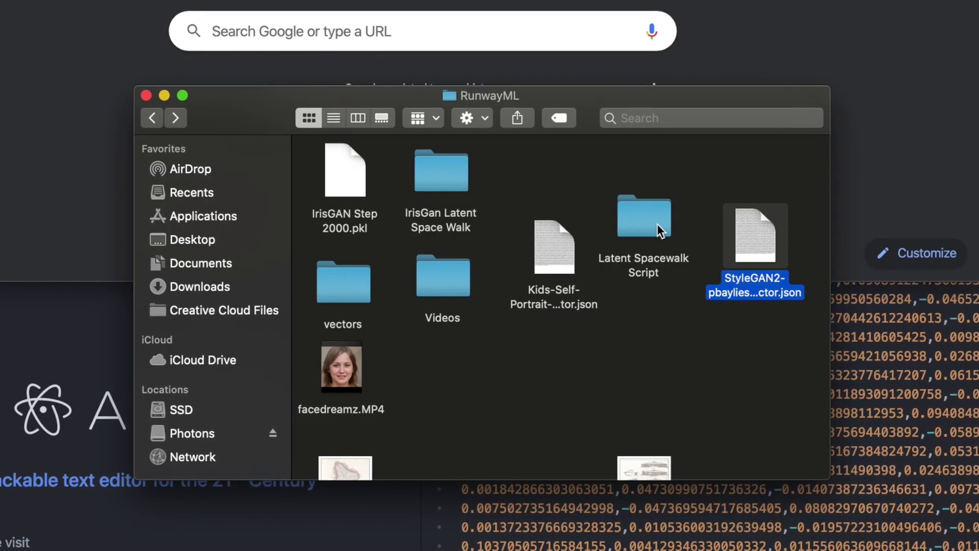
pyautogui.doubleClick(841, 253)
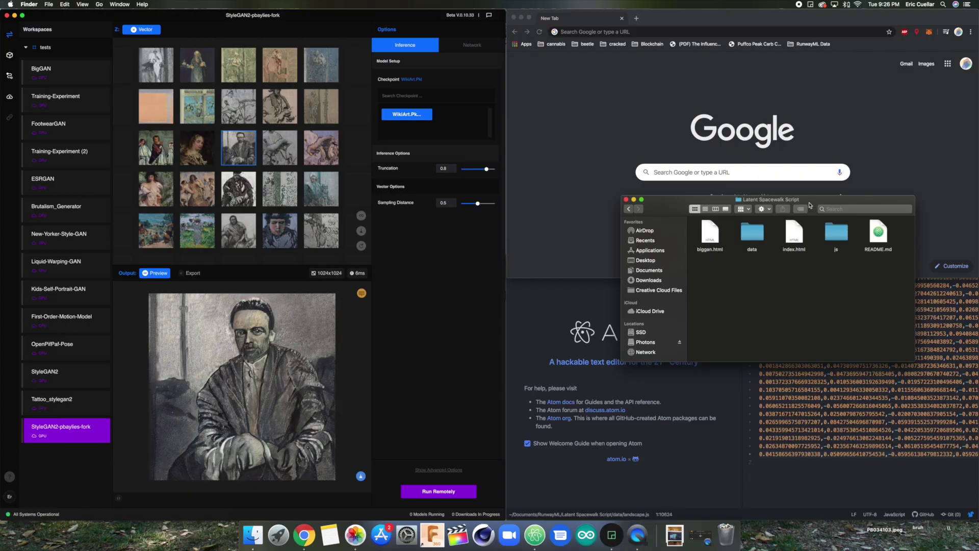
pyautogui.moveTo(811, 205); pyautogui.dragTo(807, 255)
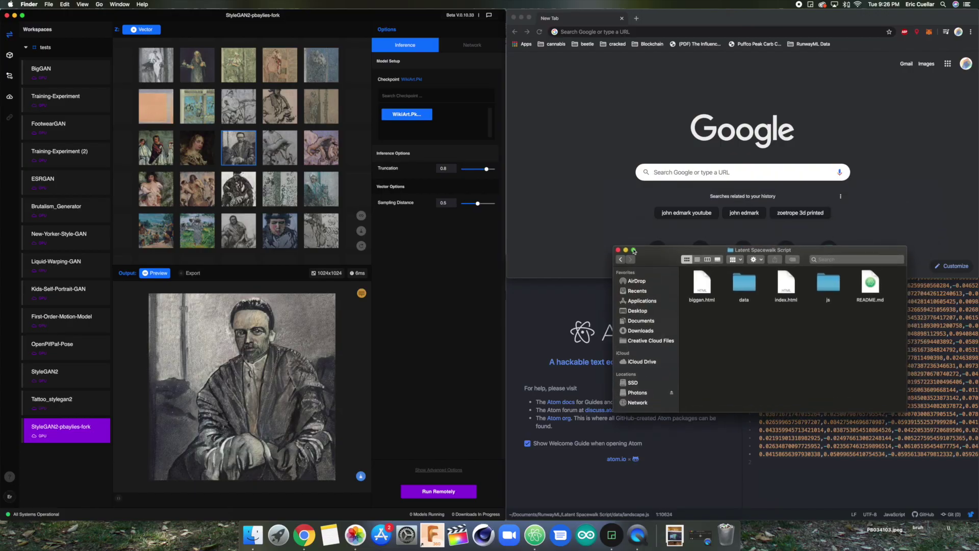
pyautogui.click(474, 261)
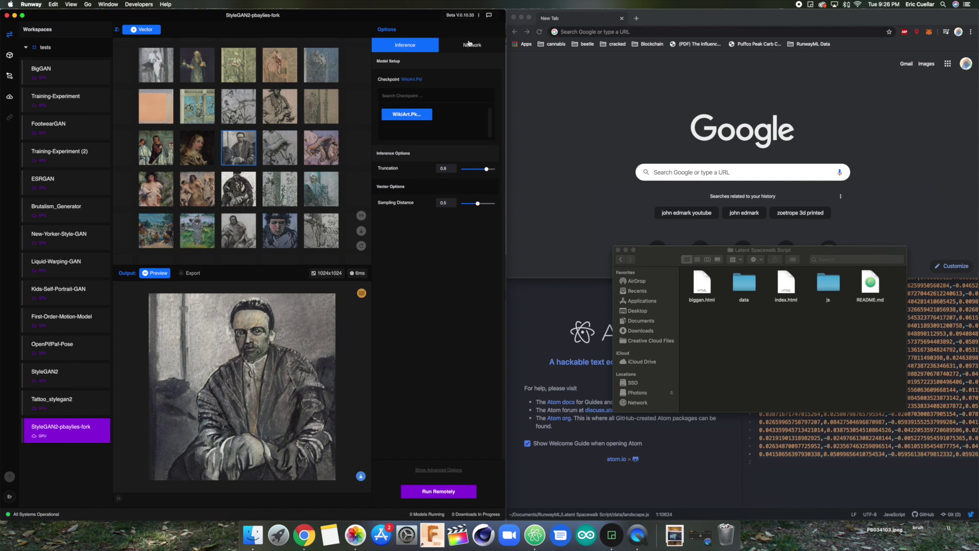
pyautogui.click(469, 43)
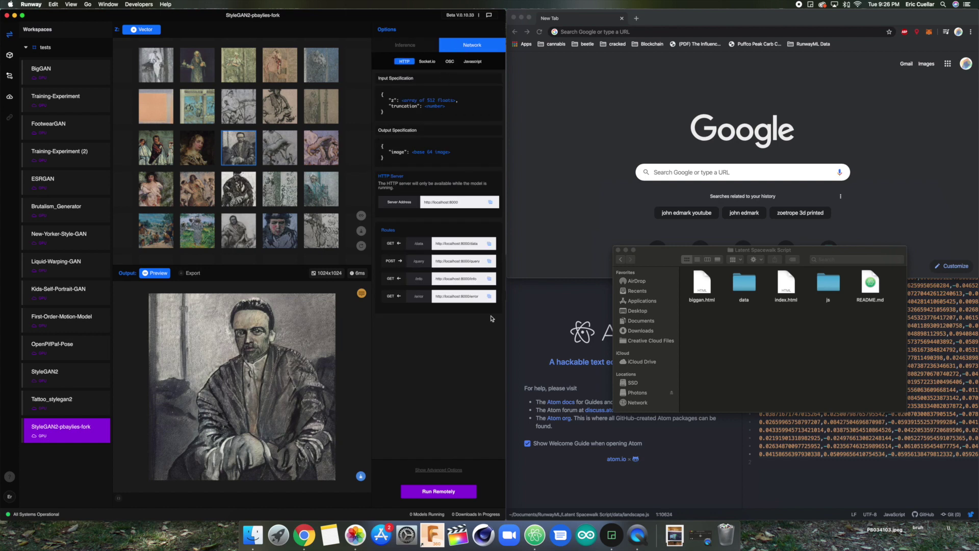
# Step: Run the StyleGAN2 model remotely and move the Finder window lower
pyautogui.click(448, 493)
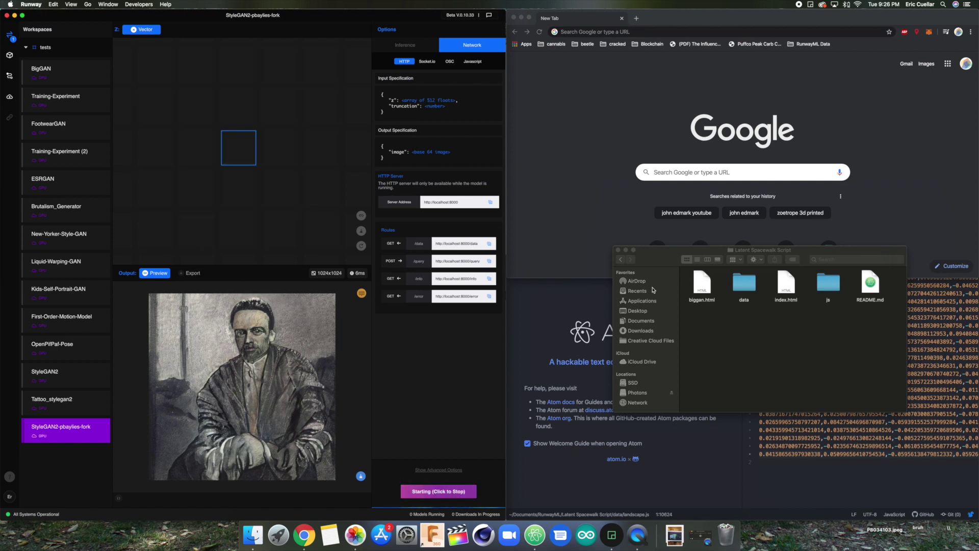
pyautogui.moveTo(793, 250); pyautogui.dragTo(793, 309)
# Step: Open index.html in a new Chrome tab, then switch Runway's output to Export settings
pyautogui.click(784, 342)
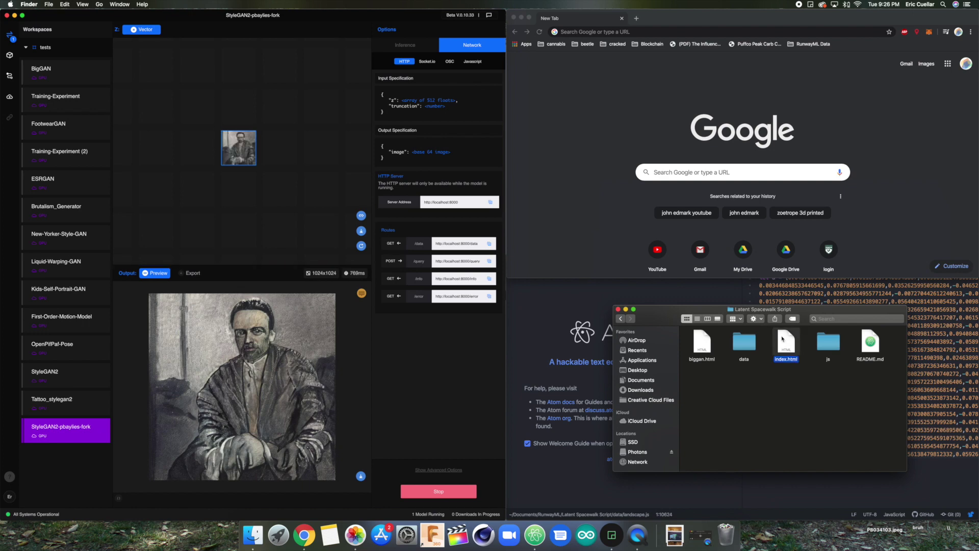
pyautogui.moveTo(785, 342); pyautogui.dragTo(592, 31)
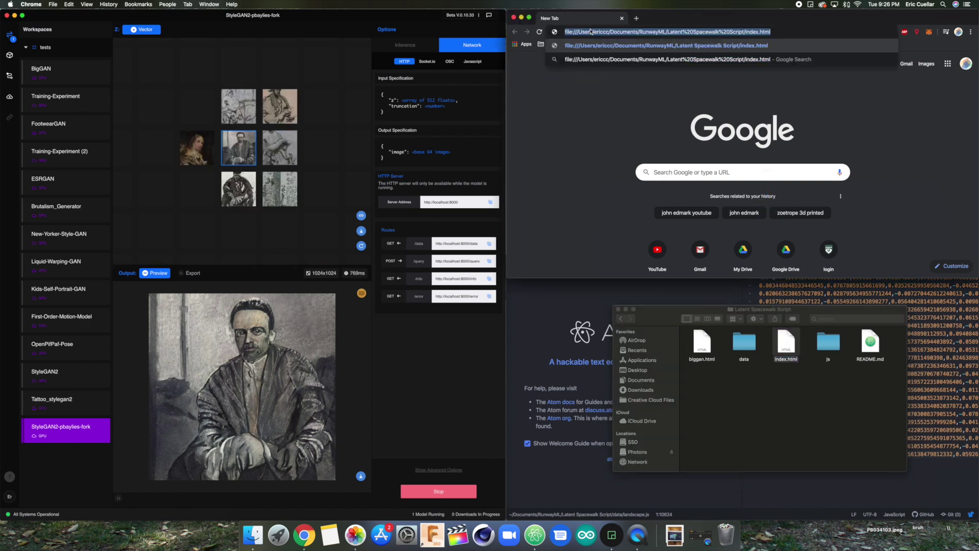
pyautogui.moveTo(786, 340)
pyautogui.mouseDown()
pyautogui.moveTo(682, 126)
pyautogui.moveTo(612, 21)
pyautogui.mouseUp()
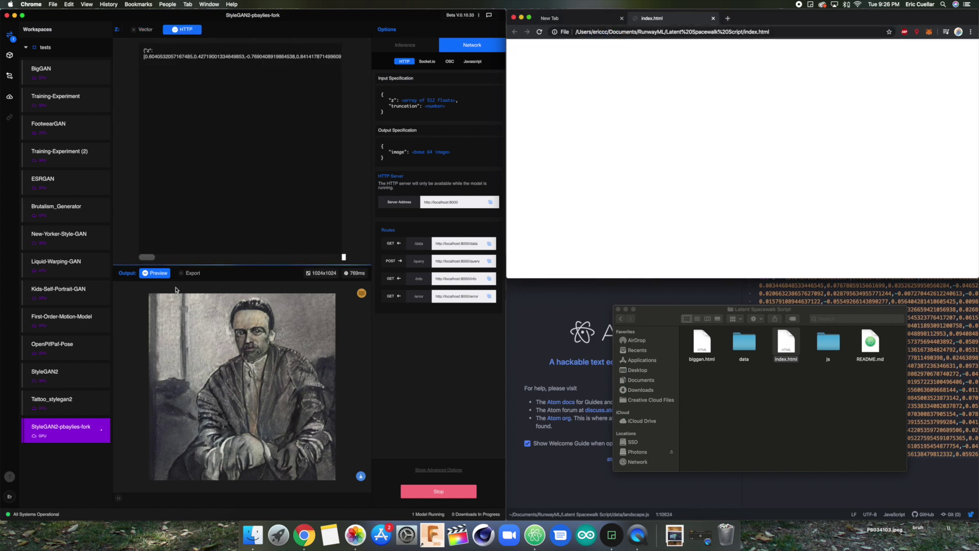
pyautogui.click(187, 277)
pyautogui.click(187, 276)
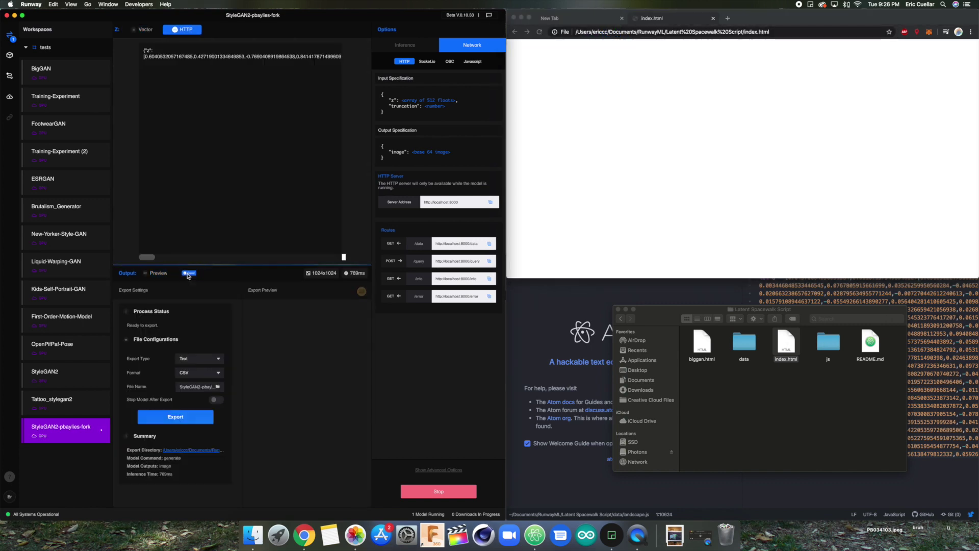
# Step: Set export type to Video (MP4, frame rate 5) and start exporting
pyautogui.click(192, 359)
pyautogui.click(189, 384)
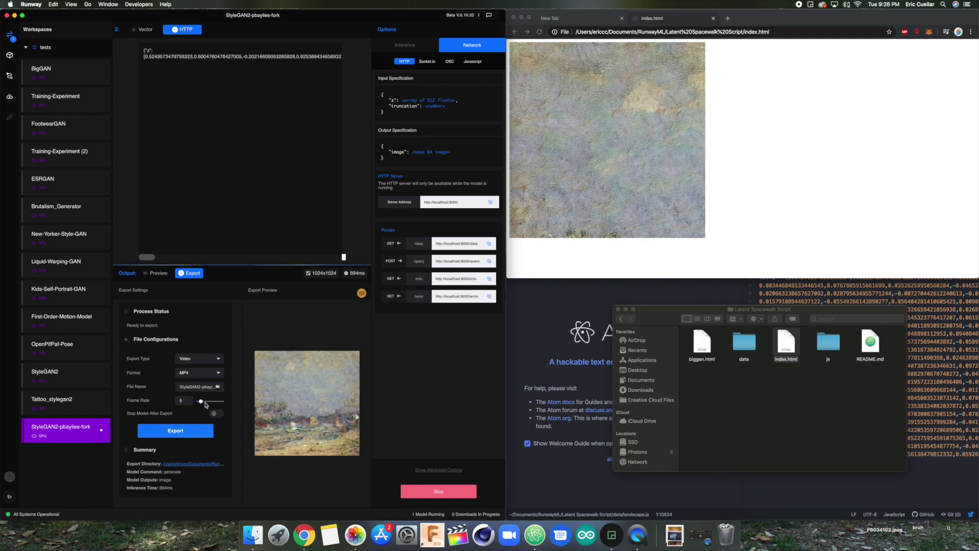
pyautogui.click(182, 432)
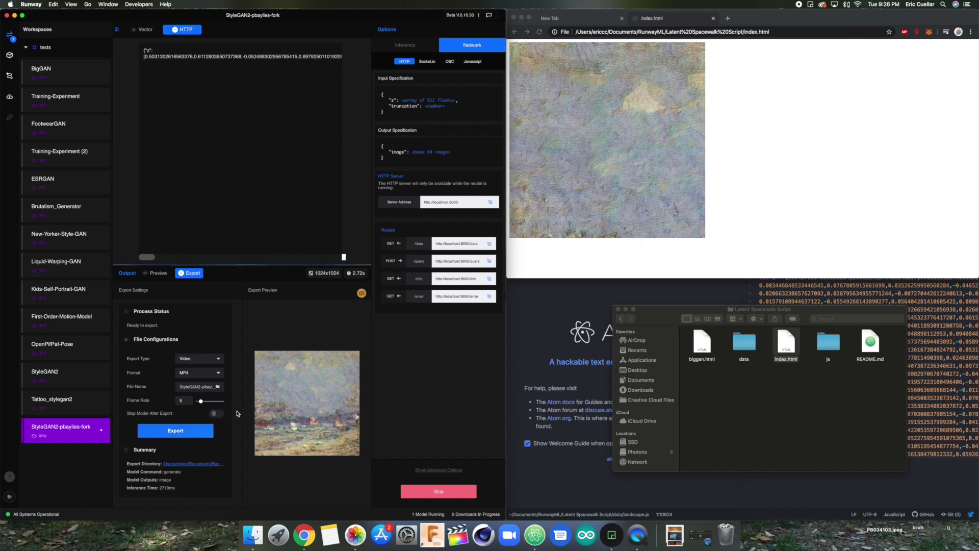
pyautogui.click(190, 431)
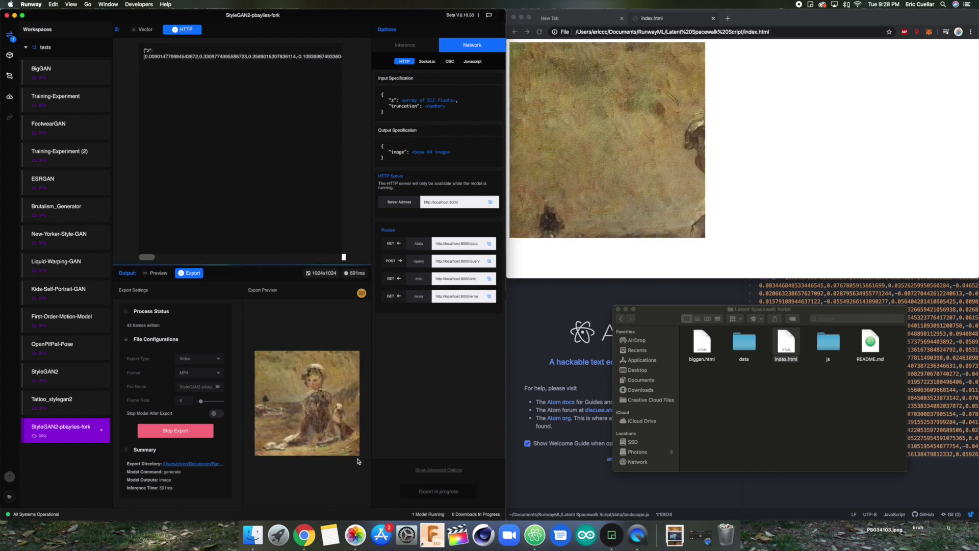
pyautogui.moveTo(675, 320); pyautogui.dragTo(568, 294)
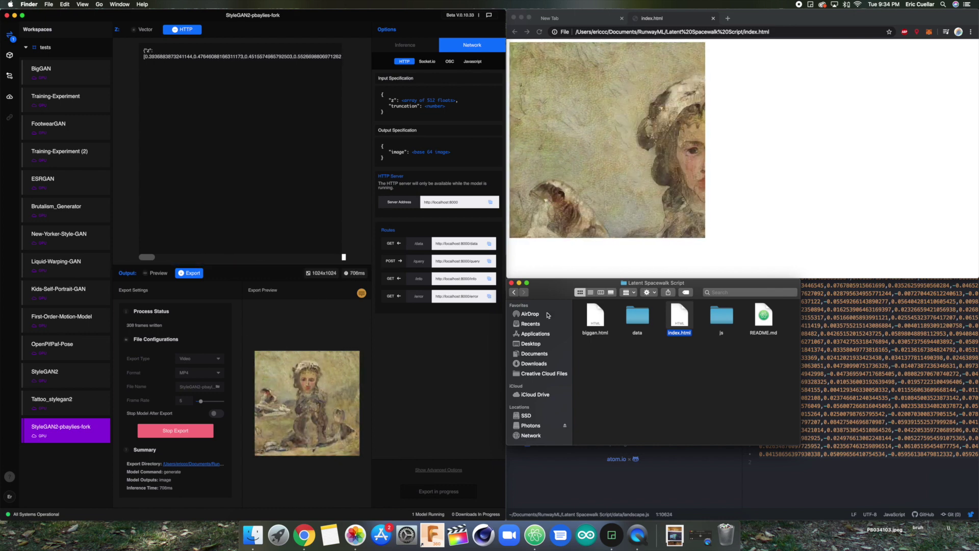
# Step: Return Finder to the RunwayML folder and stop the MP4 export after about 337 frames
pyautogui.press('super+bracketleft')
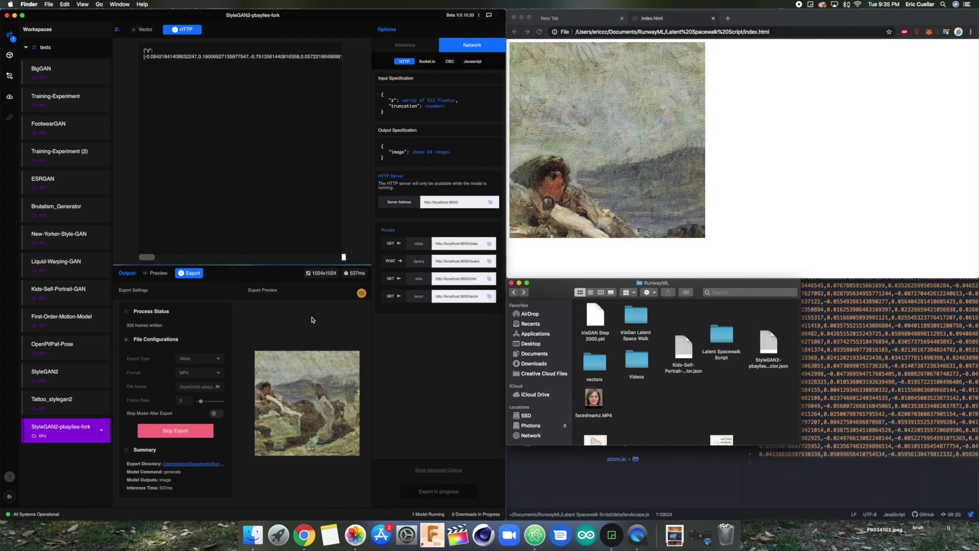
pyautogui.click(172, 432)
# Step: Stop the video export and the running StyleGAN2 model
pyautogui.click(179, 429)
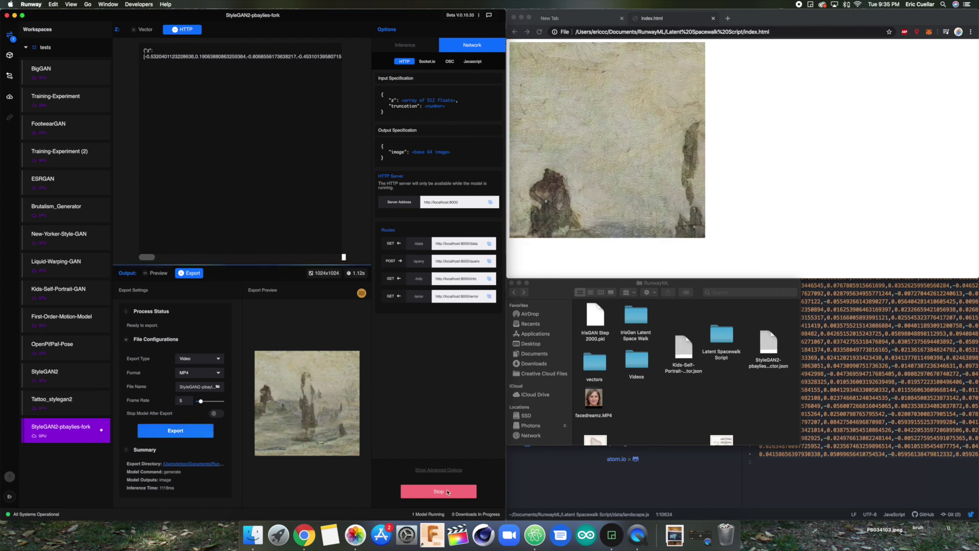
pyautogui.click(448, 491)
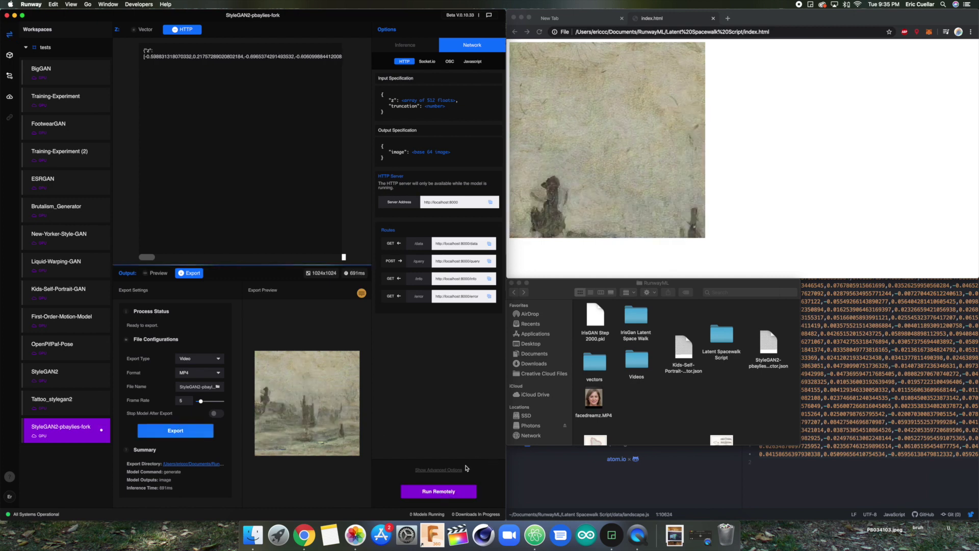
pyautogui.moveTo(599, 286); pyautogui.dragTo(598, 238)
# Step: Find the exported StyleGAN2-pbaylies-fork MP4 in the RunwayML folder and open it in QuickTime Player
pyautogui.scroll(-5, 631, 347)
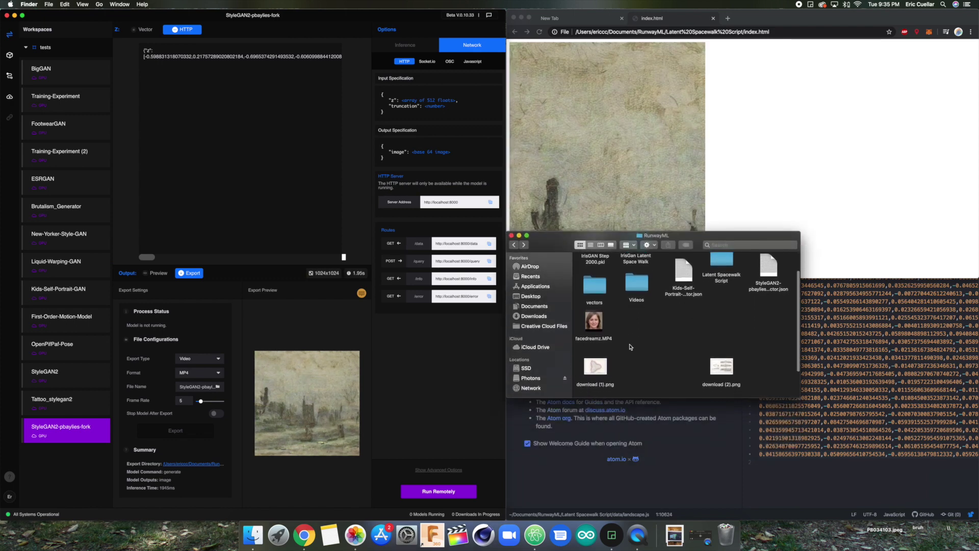
pyautogui.scroll(6, 630, 347)
pyautogui.scroll(-2, 630, 347)
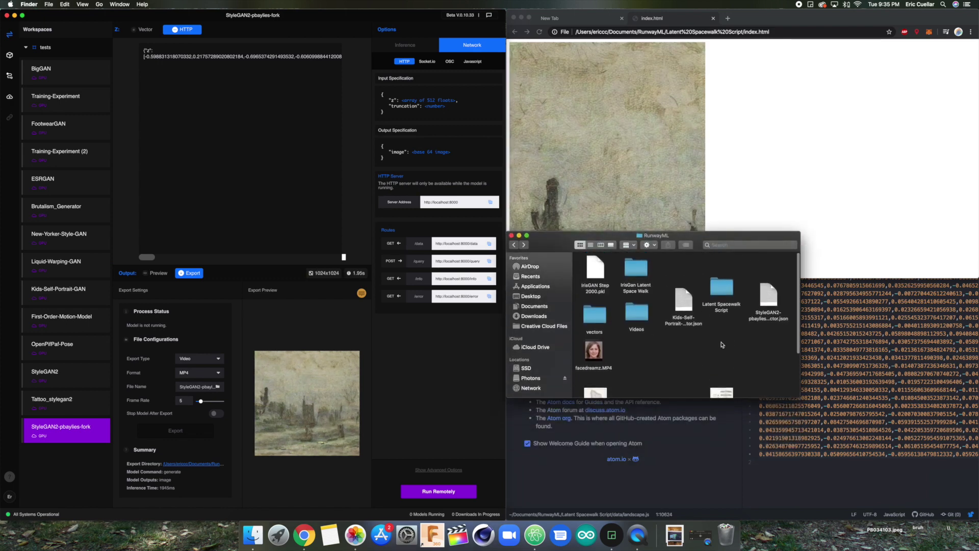
pyautogui.scroll(-3, 645, 340)
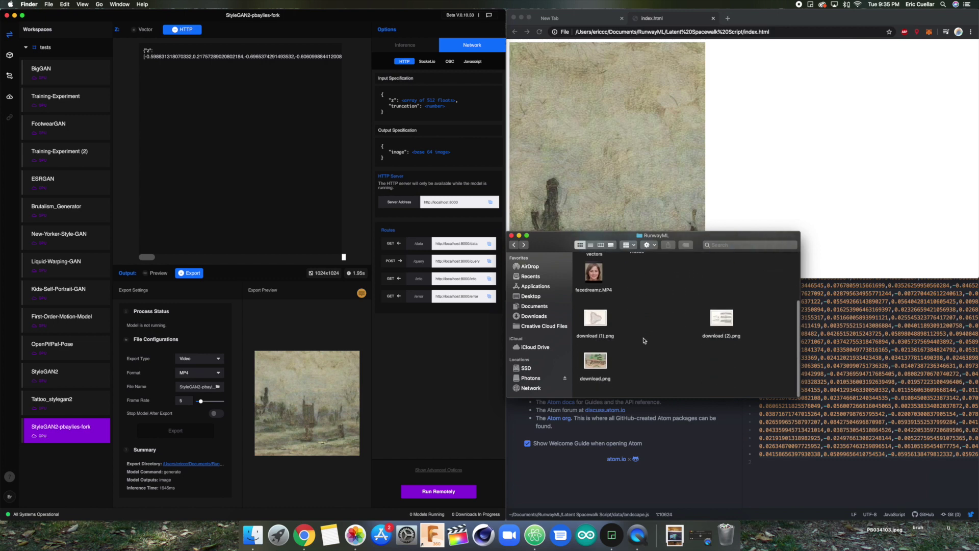
pyautogui.scroll(3, 644, 341)
pyautogui.scroll(-1, 645, 340)
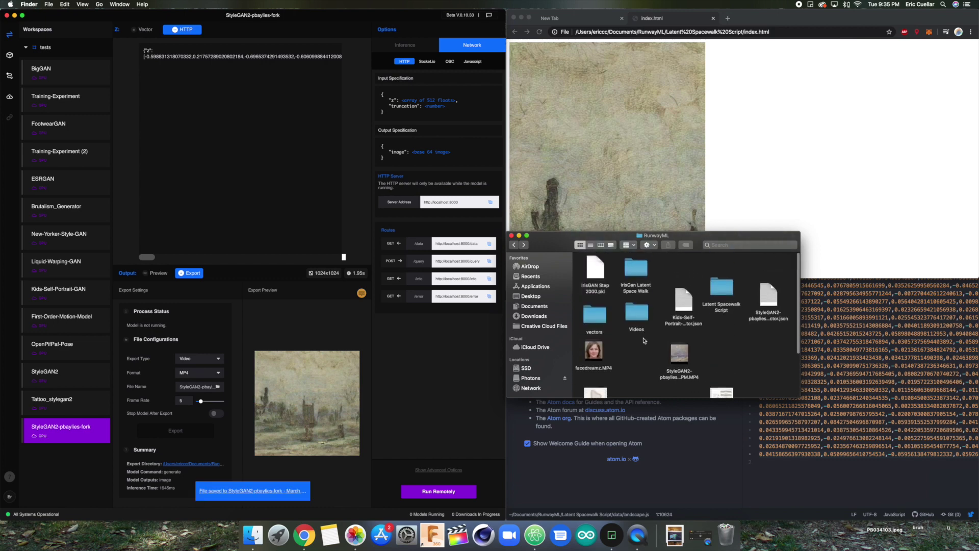
pyautogui.click(684, 350)
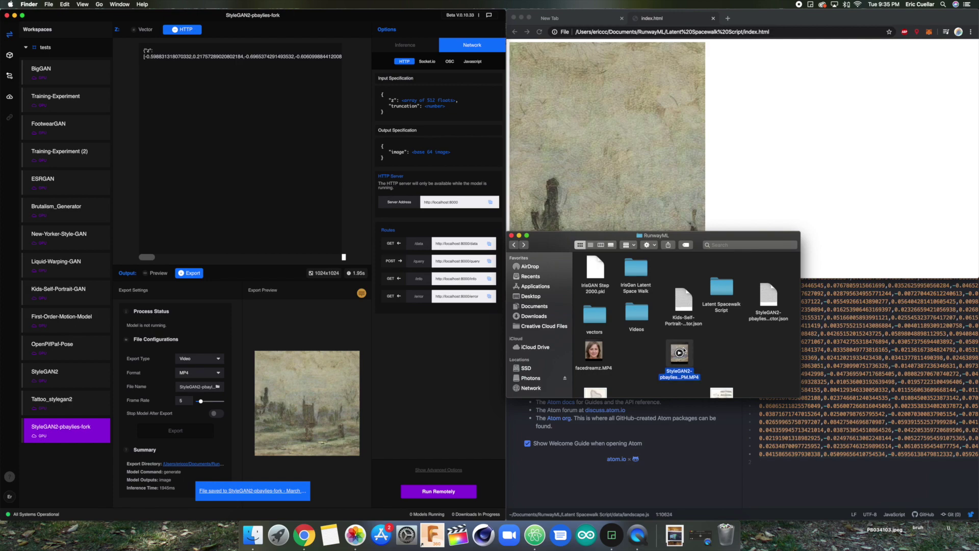
pyautogui.doubleClick(684, 351)
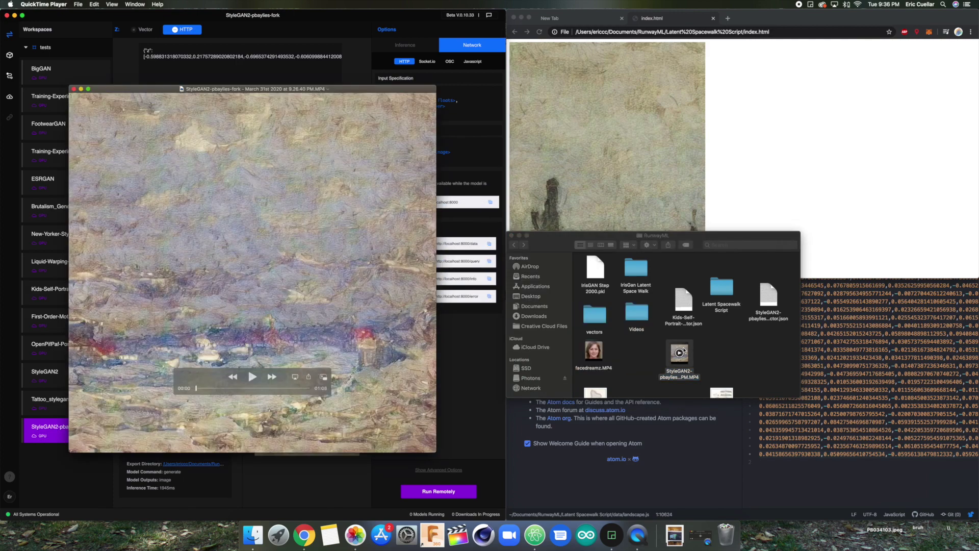
# Step: Play the latent walk next to facedreamz.MP4, skip ahead to about 00:31, then close both players
pyautogui.click(222, 377)
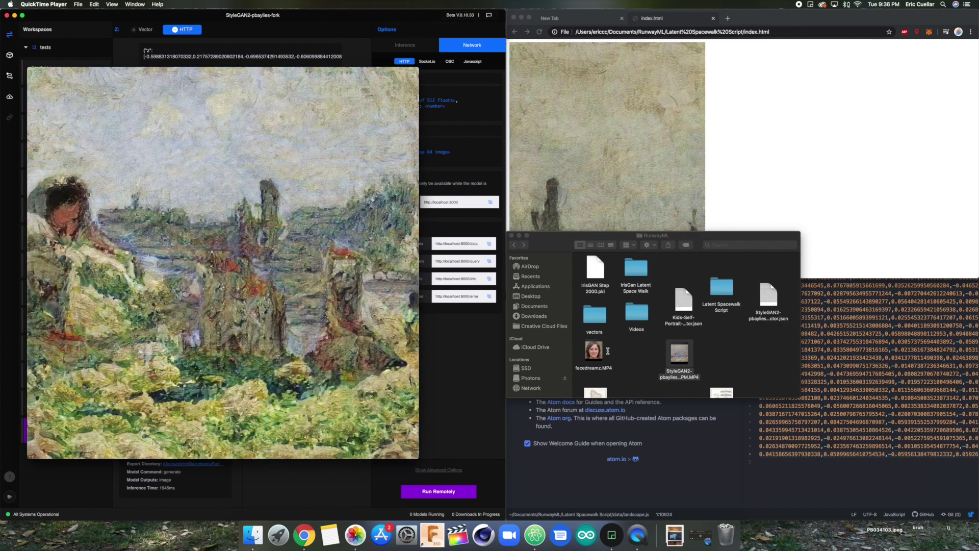
pyautogui.doubleClick(605, 351)
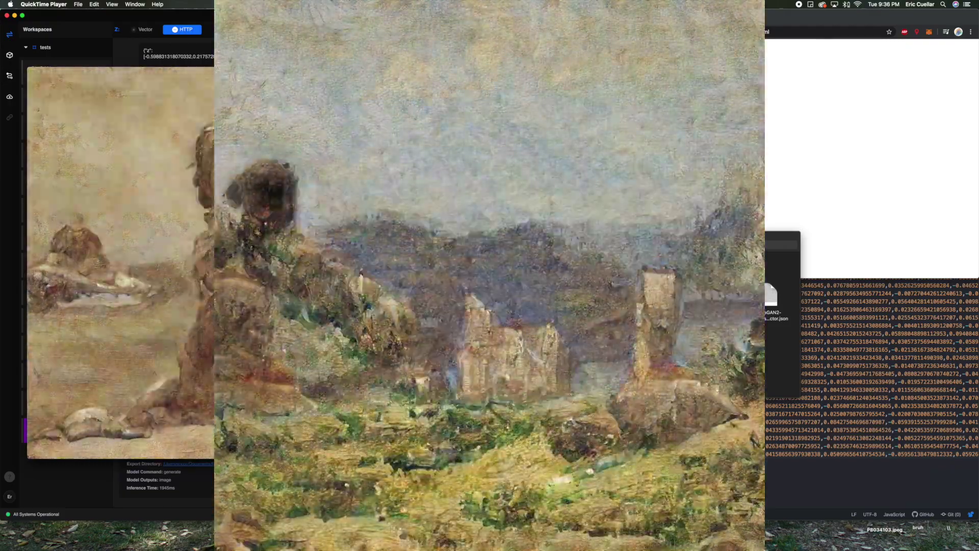
pyautogui.moveTo(197, 392)
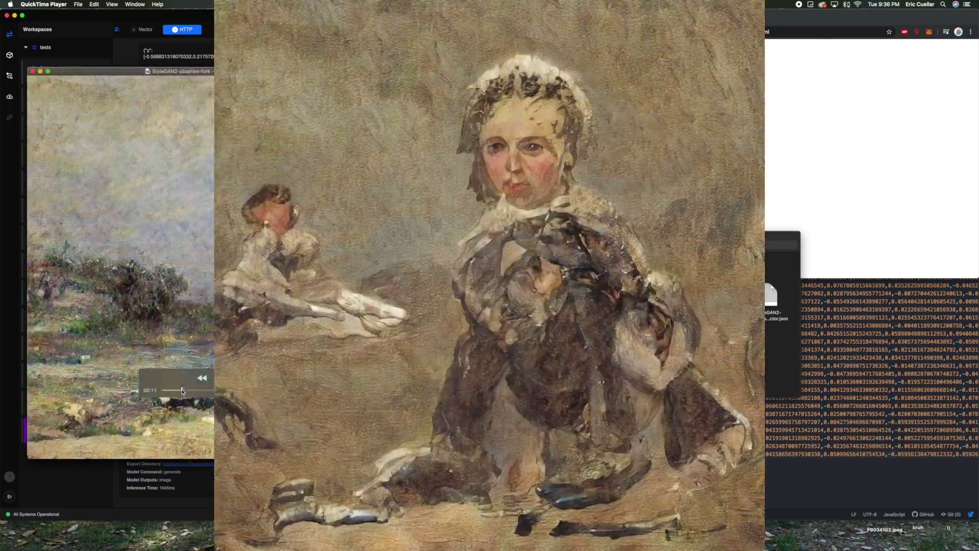
pyautogui.moveTo(197, 391); pyautogui.dragTo(257, 381)
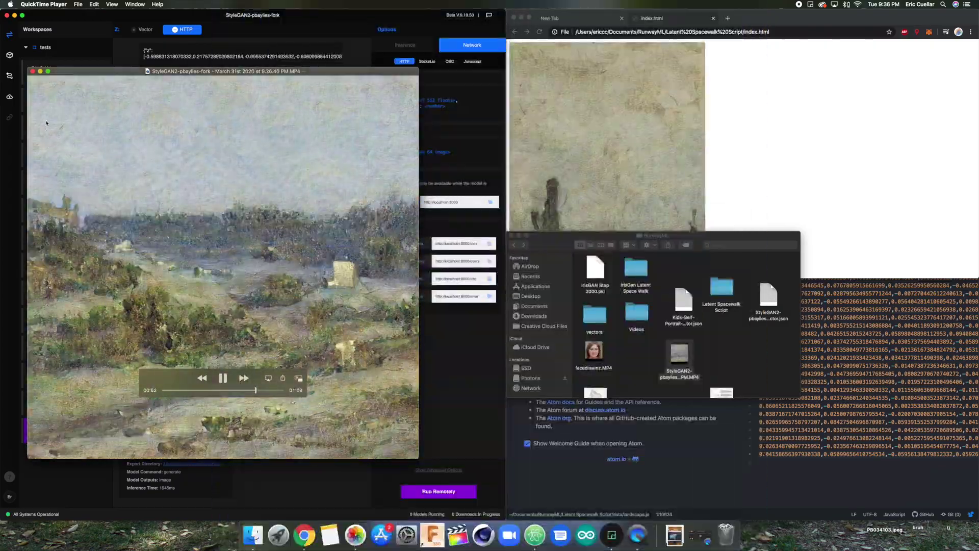
pyautogui.click(33, 73)
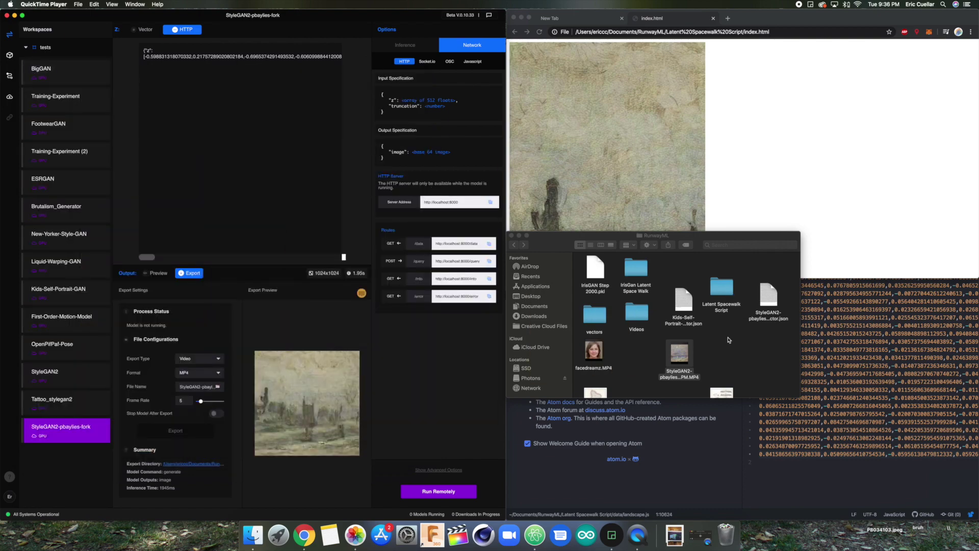
pyautogui.click(596, 271)
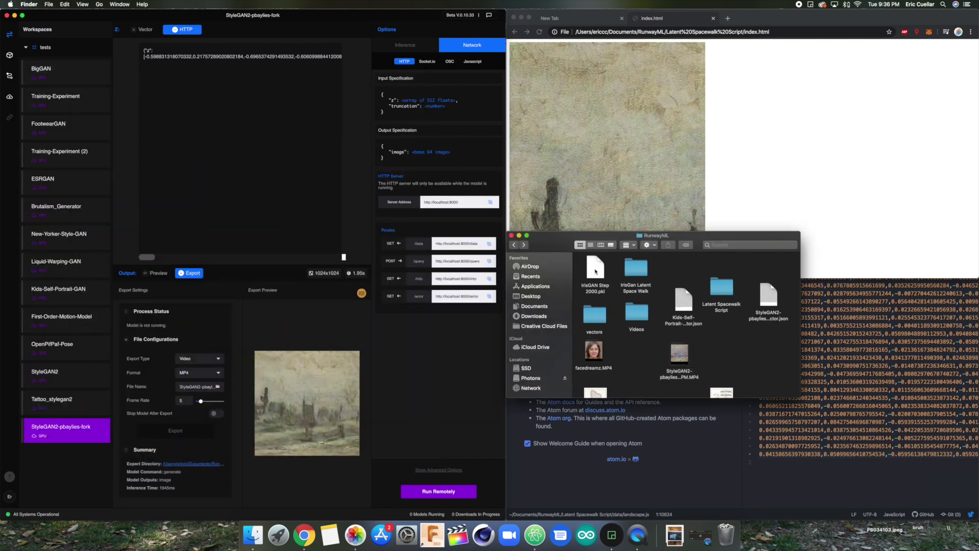
# Step: Close the RunwayML folder and open stylegan-transition.js from the Latent Spacewalk Script's js folder
pyautogui.click(513, 236)
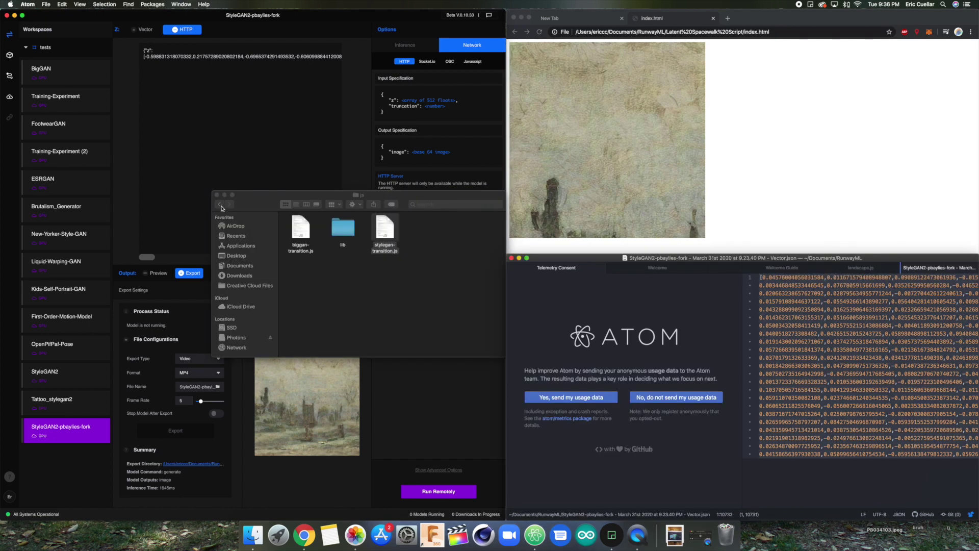
pyautogui.moveTo(357, 196); pyautogui.dragTo(632, 262)
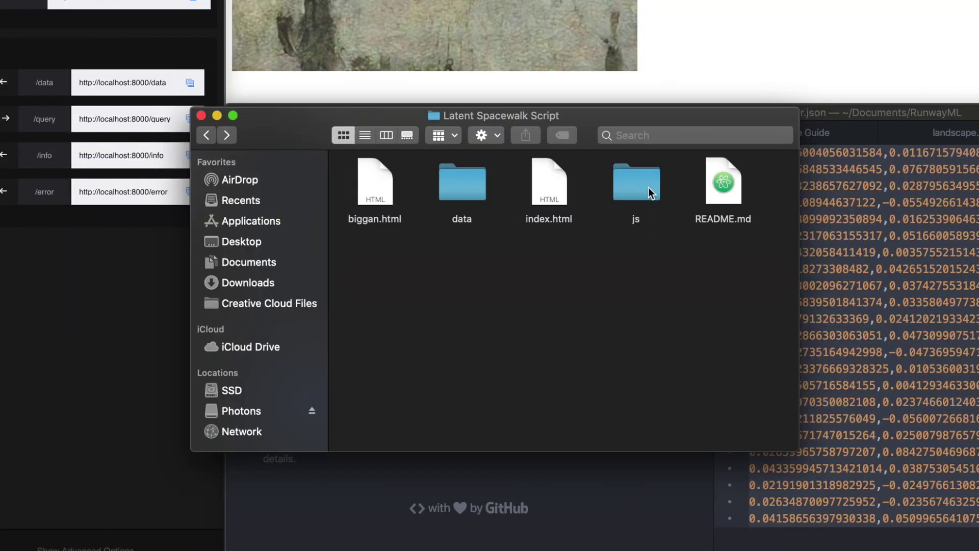
pyautogui.doubleClick(649, 193)
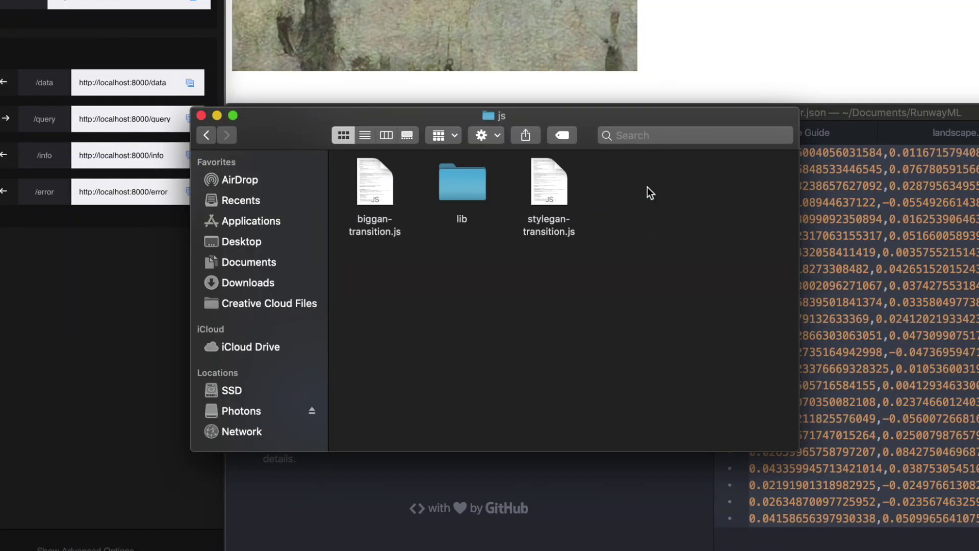
pyautogui.doubleClick(549, 179)
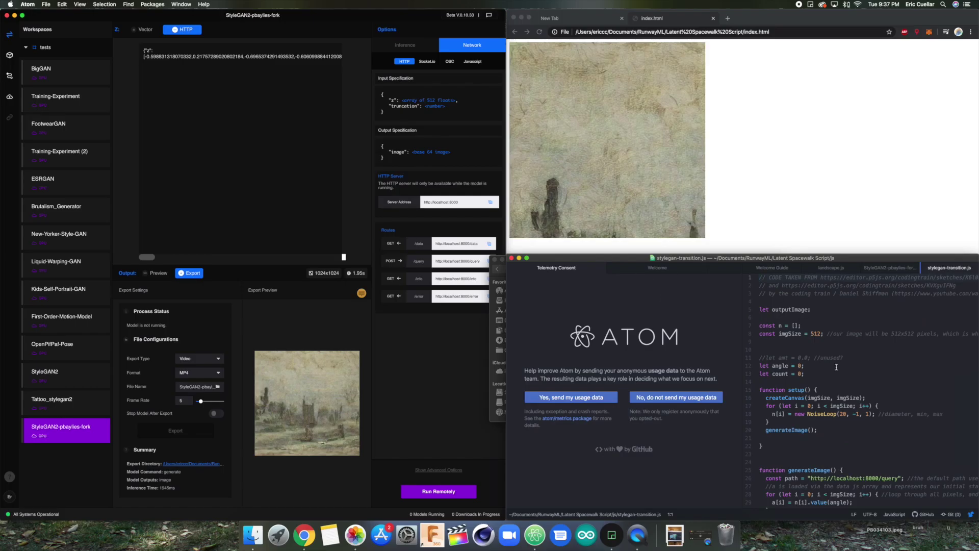
# Step: Scroll to line 37 and select the truncation value 0.2
pyautogui.scroll(-6, 836, 366)
pyautogui.scroll(-2, 836, 366)
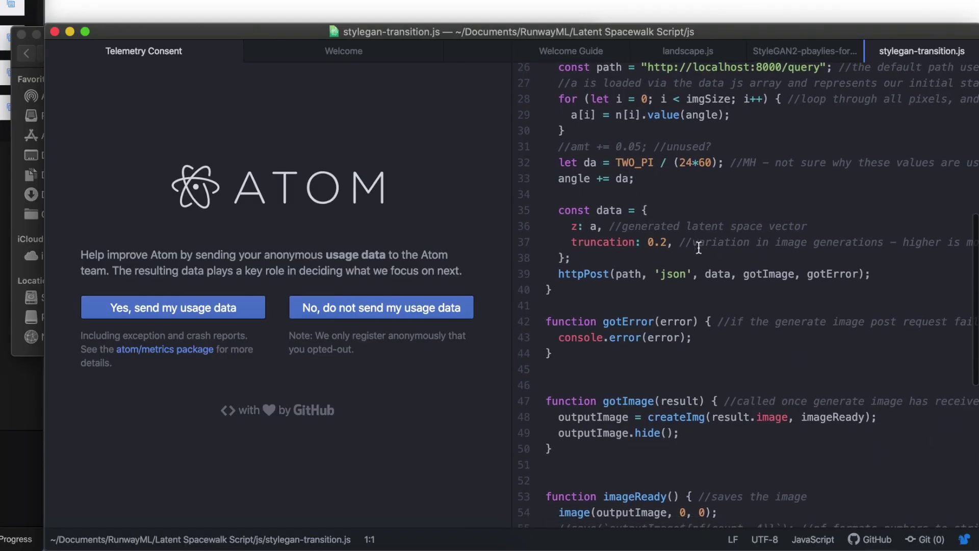
pyautogui.click(622, 240)
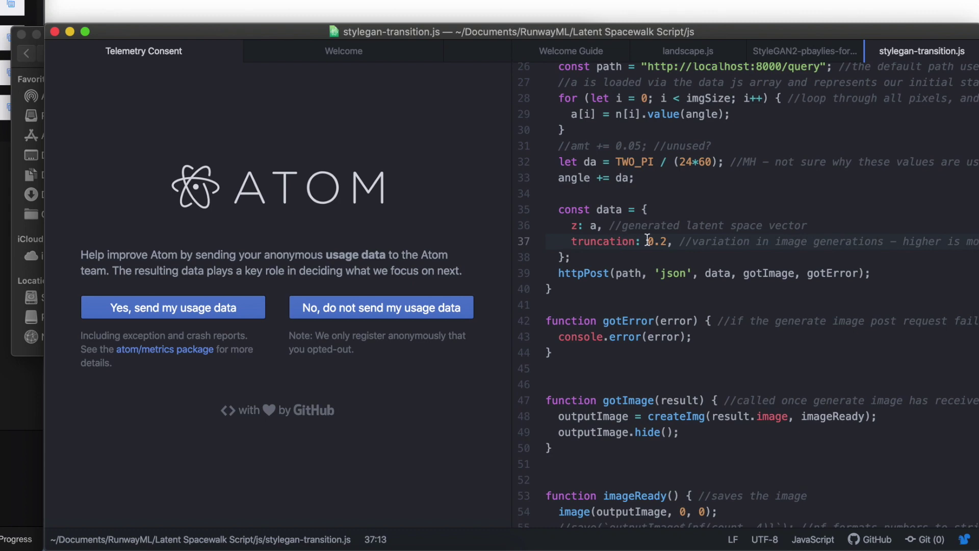
pyautogui.moveTo(648, 241); pyautogui.dragTo(668, 240)
pyautogui.click(668, 241)
# Step: Scan the surrounding generateImage code and re-check the 0.2 truncation digit on line 37
pyautogui.hscroll(3, 667, 241)
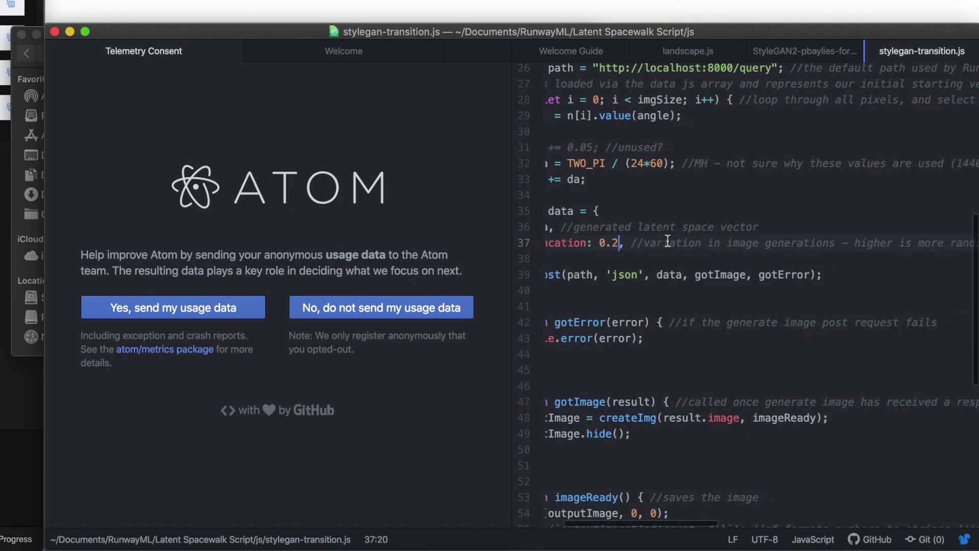
pyautogui.hscroll(-3, 668, 240)
pyautogui.hscroll(2, 667, 240)
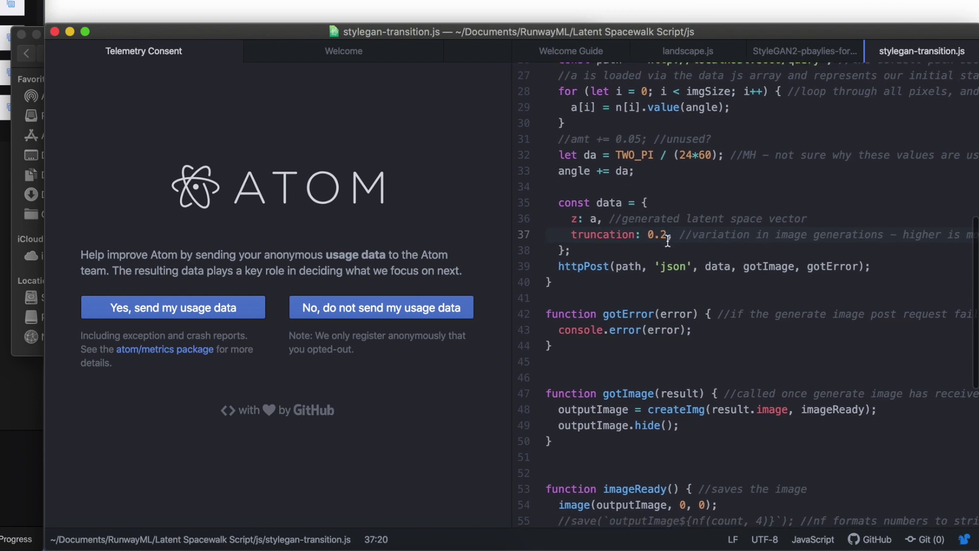
pyautogui.hscroll(-2, 667, 241)
pyautogui.scroll(-1, 668, 240)
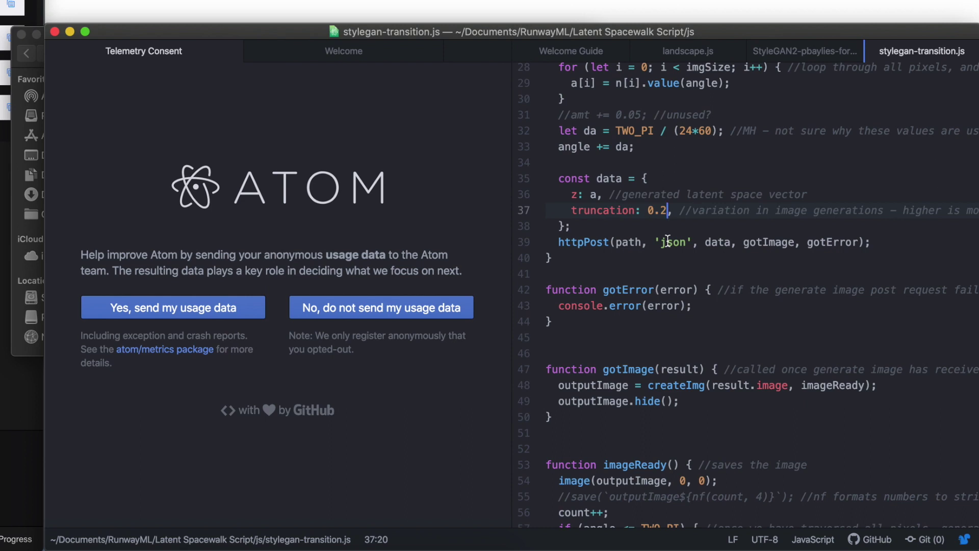
pyautogui.hscroll(3, 668, 241)
pyautogui.hscroll(-3, 671, 234)
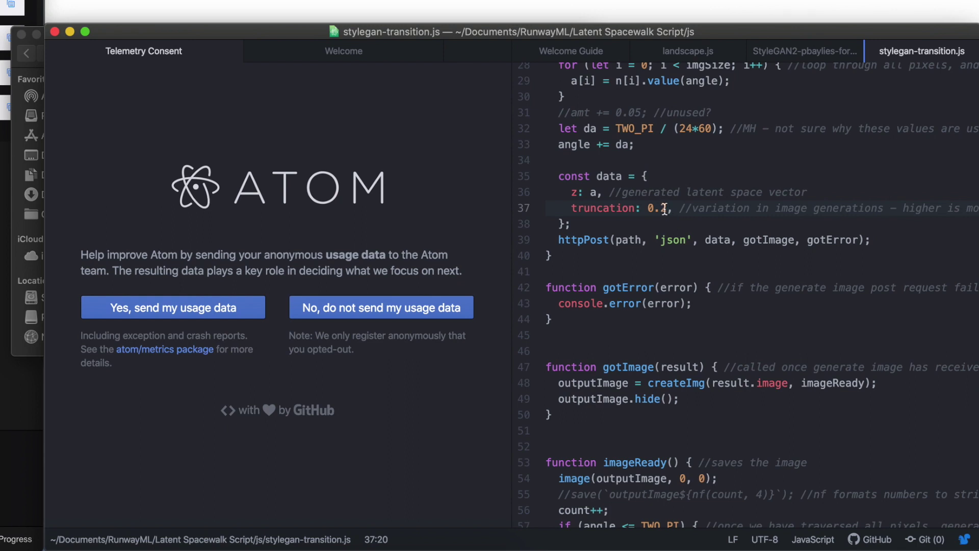
pyautogui.moveTo(667, 206); pyautogui.dragTo(663, 208)
pyautogui.click(673, 206)
pyautogui.scroll(3, 662, 215)
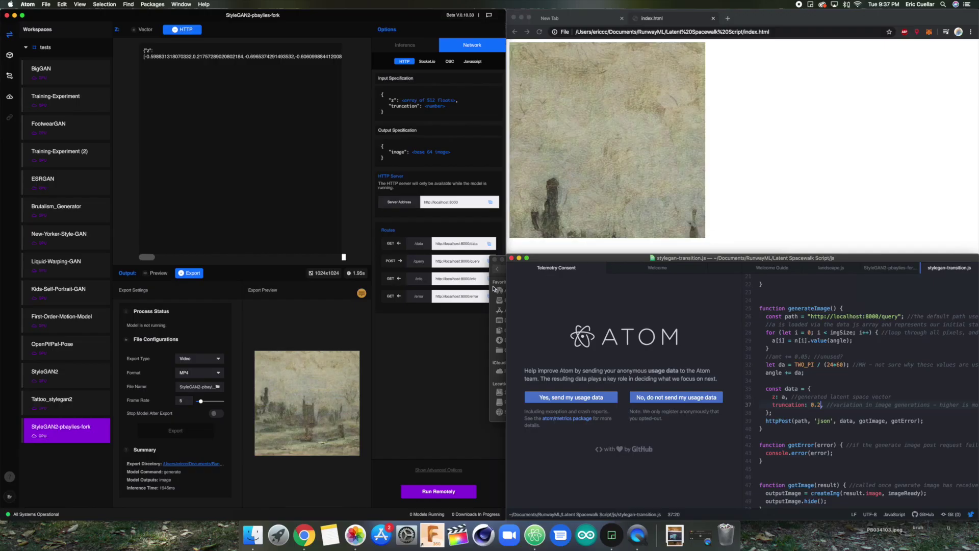
# Step: Open RunwayML's Browse Models catalogue and scroll through the model cards
pyautogui.click(441, 353)
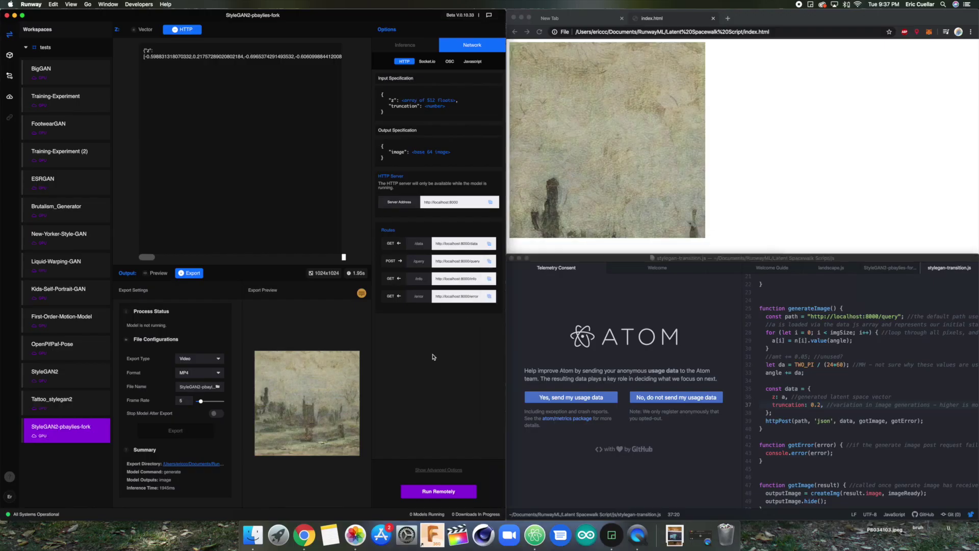
pyautogui.click(9, 60)
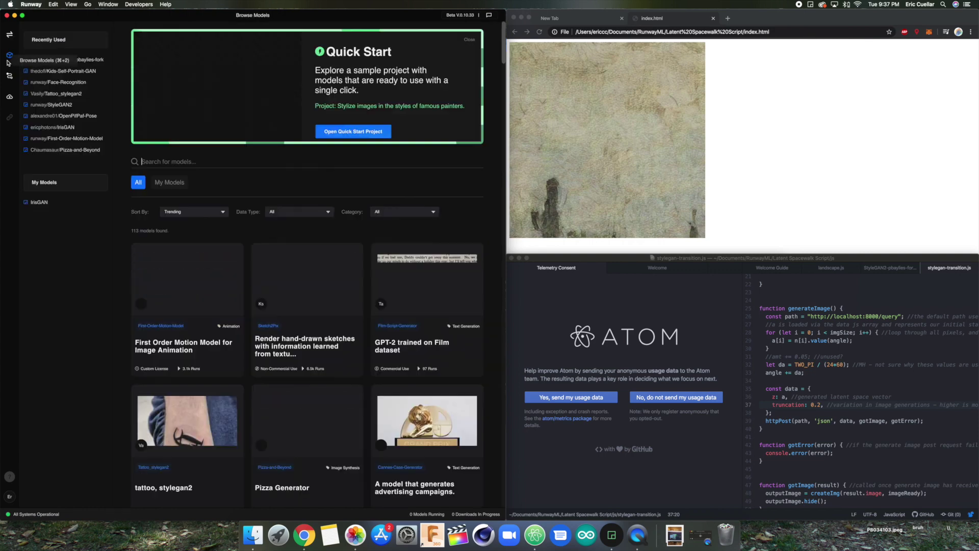
pyautogui.scroll(-8, 296, 349)
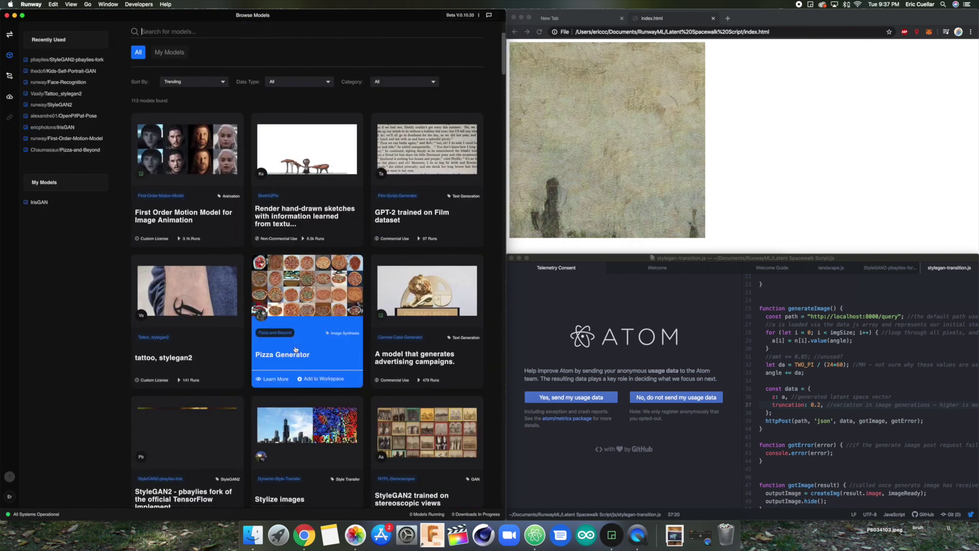
pyautogui.scroll(-2, 295, 349)
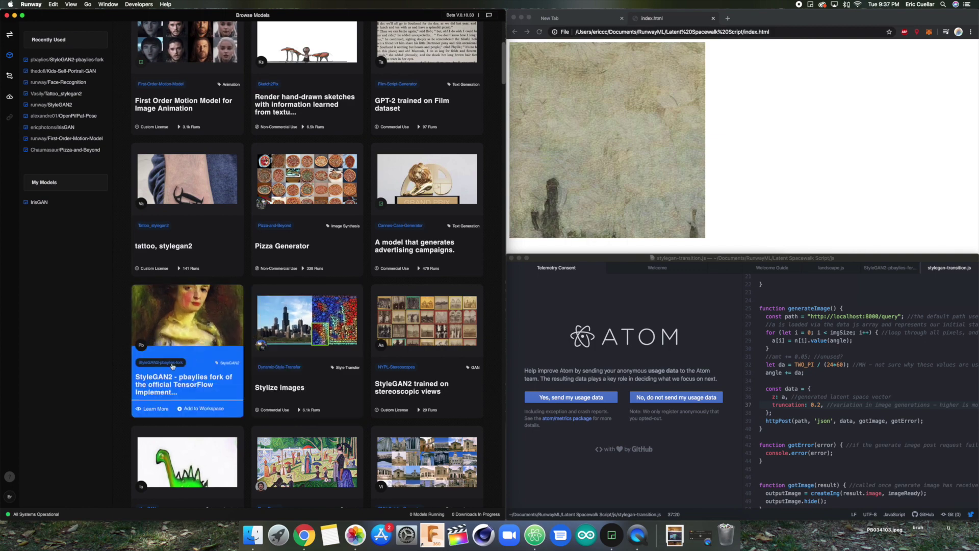
pyautogui.scroll(-5, 250, 376)
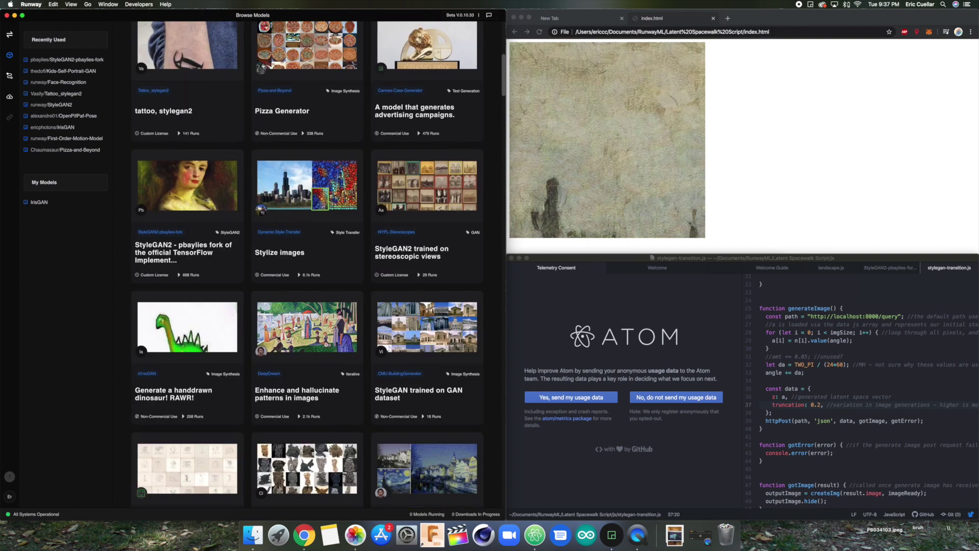
pyautogui.moveTo(311, 309)
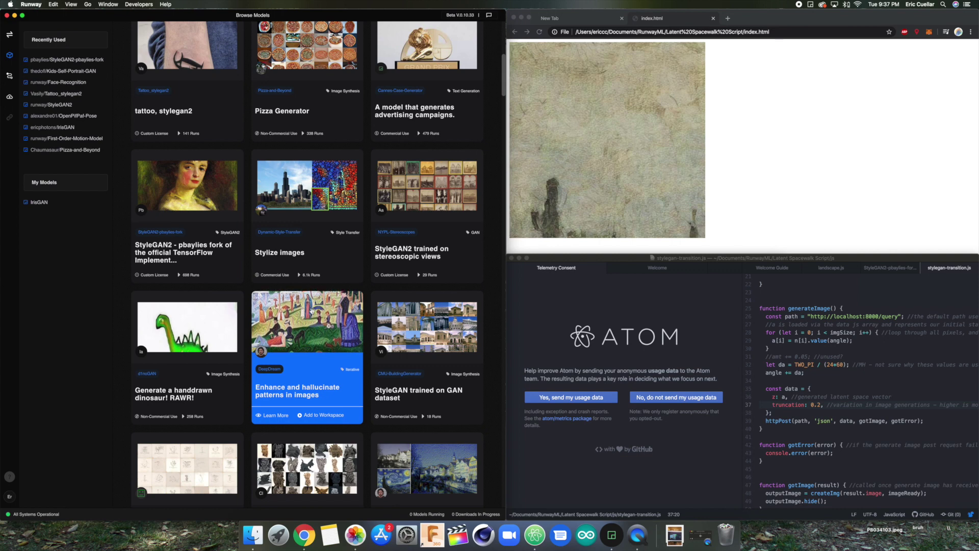
pyautogui.scroll(-4, 448, 324)
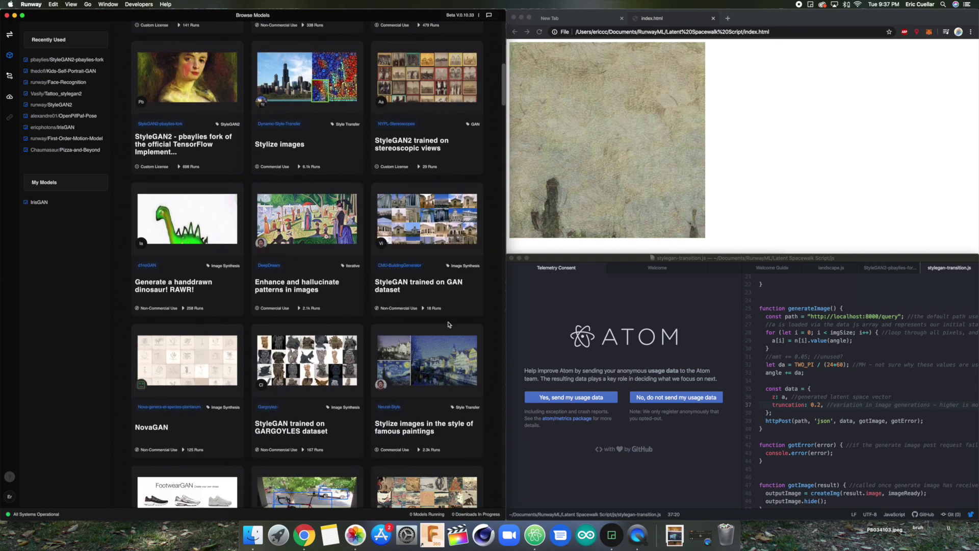
pyautogui.scroll(-3, 448, 324)
# Step: Finish scanning the model catalogue, then bring up landscape.js in Atom
pyautogui.moveTo(287, 293)
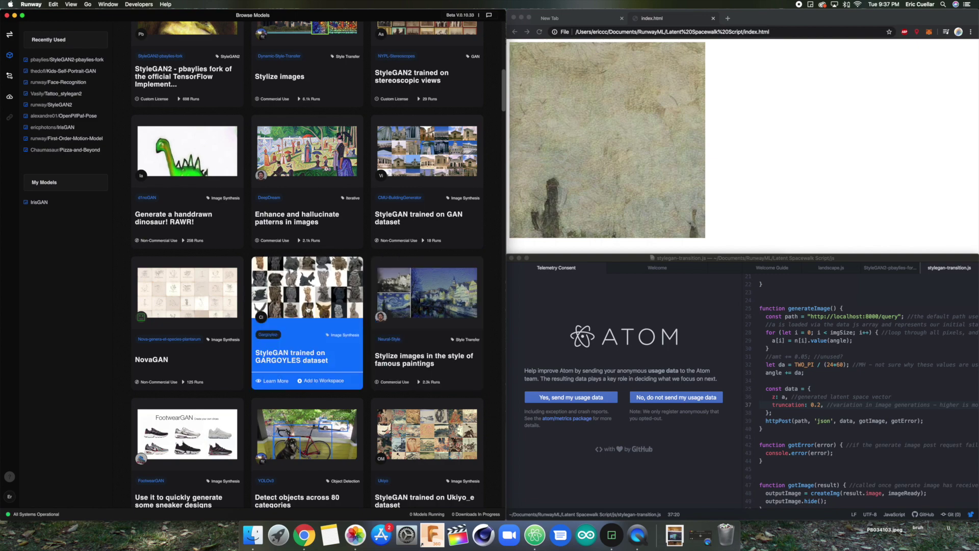
pyautogui.scroll(-4, 320, 325)
pyautogui.moveTo(213, 338)
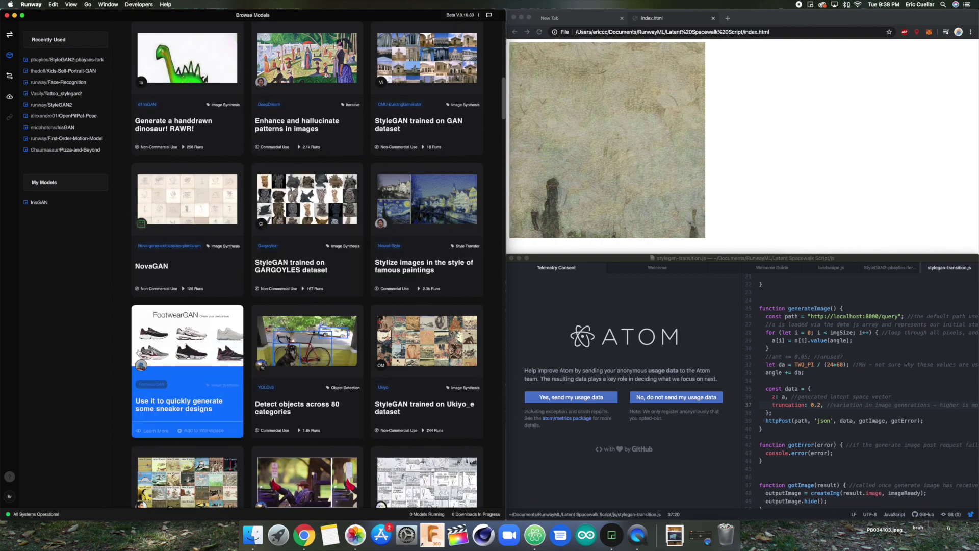
pyautogui.scroll(-5, 213, 338)
pyautogui.scroll(-7, 213, 338)
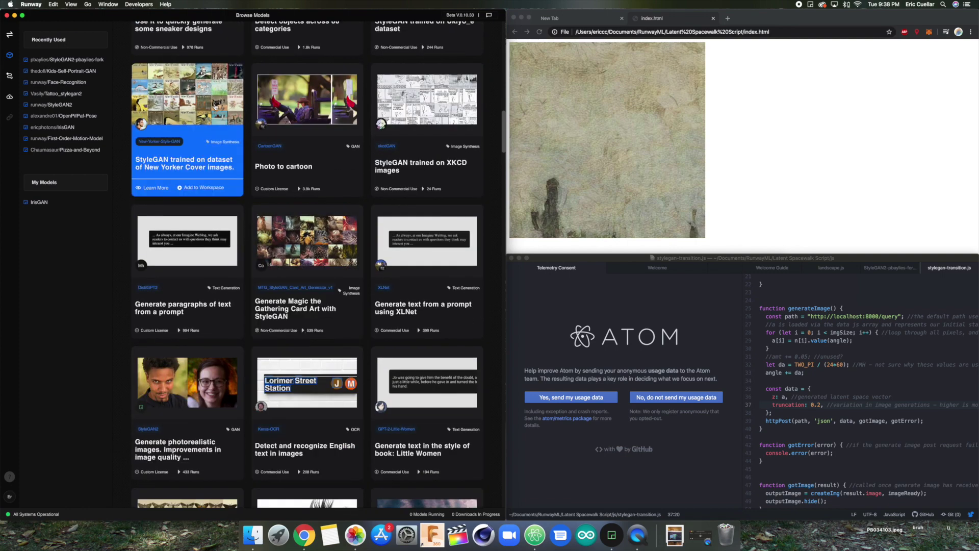
pyautogui.scroll(2, 215, 106)
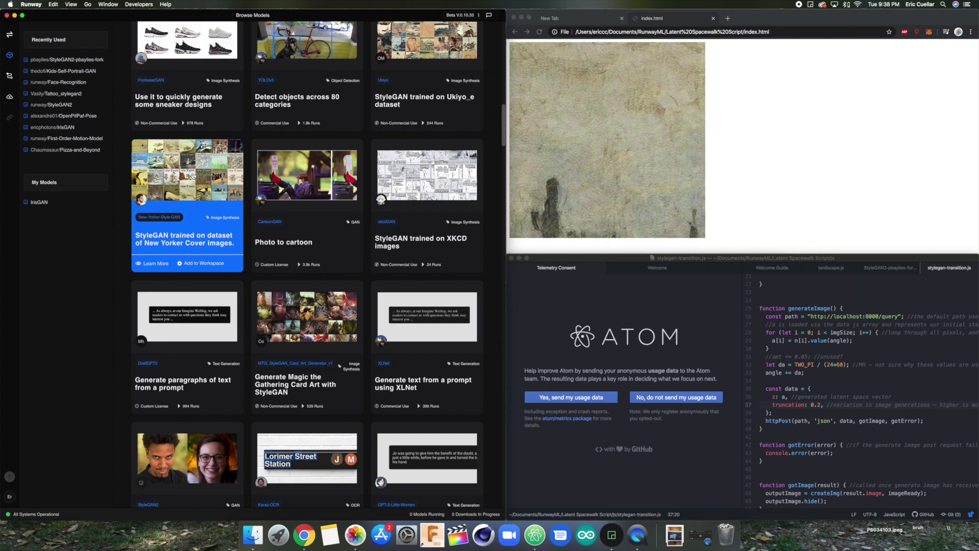
pyautogui.click(827, 272)
pyautogui.click(827, 268)
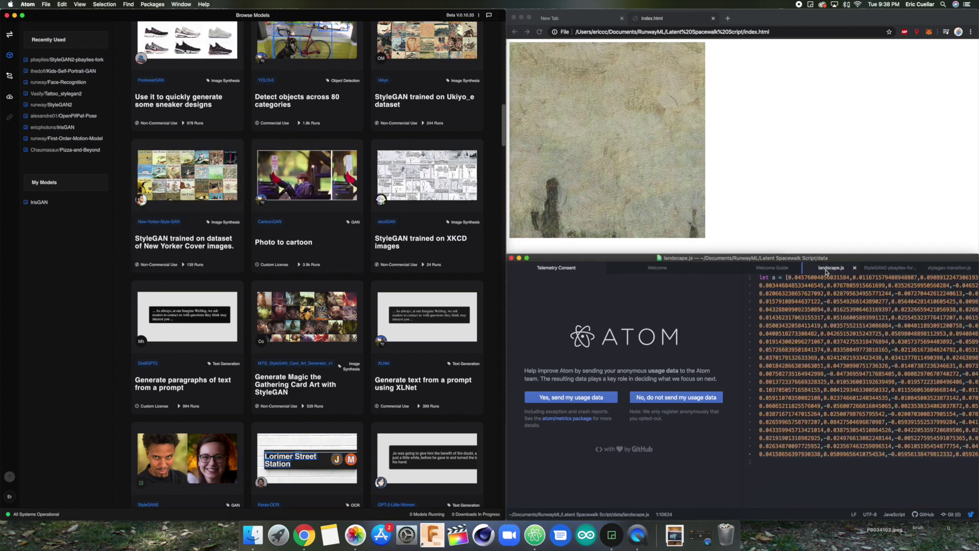